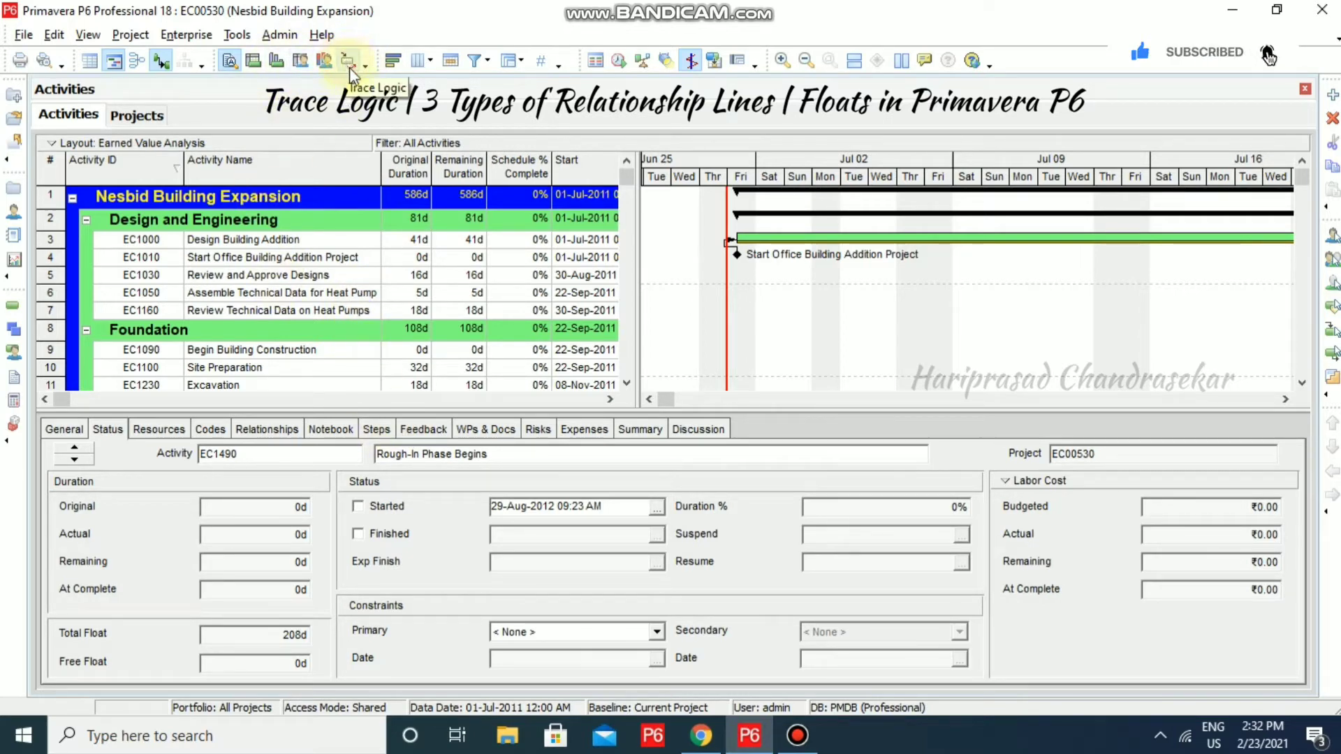
Show the Trace Logic view and trace the Review and Approve Designs and Site Preparation activities
left_click(351, 62)
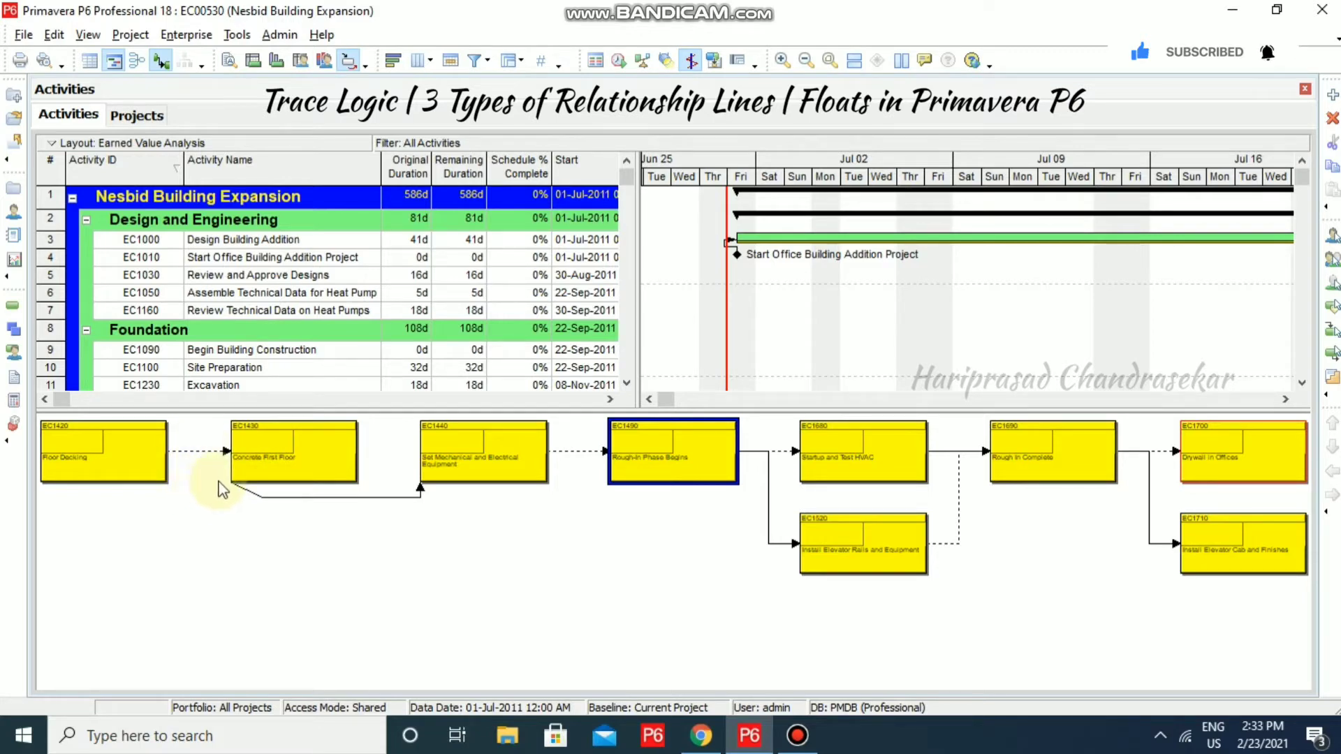
left_click(216, 277)
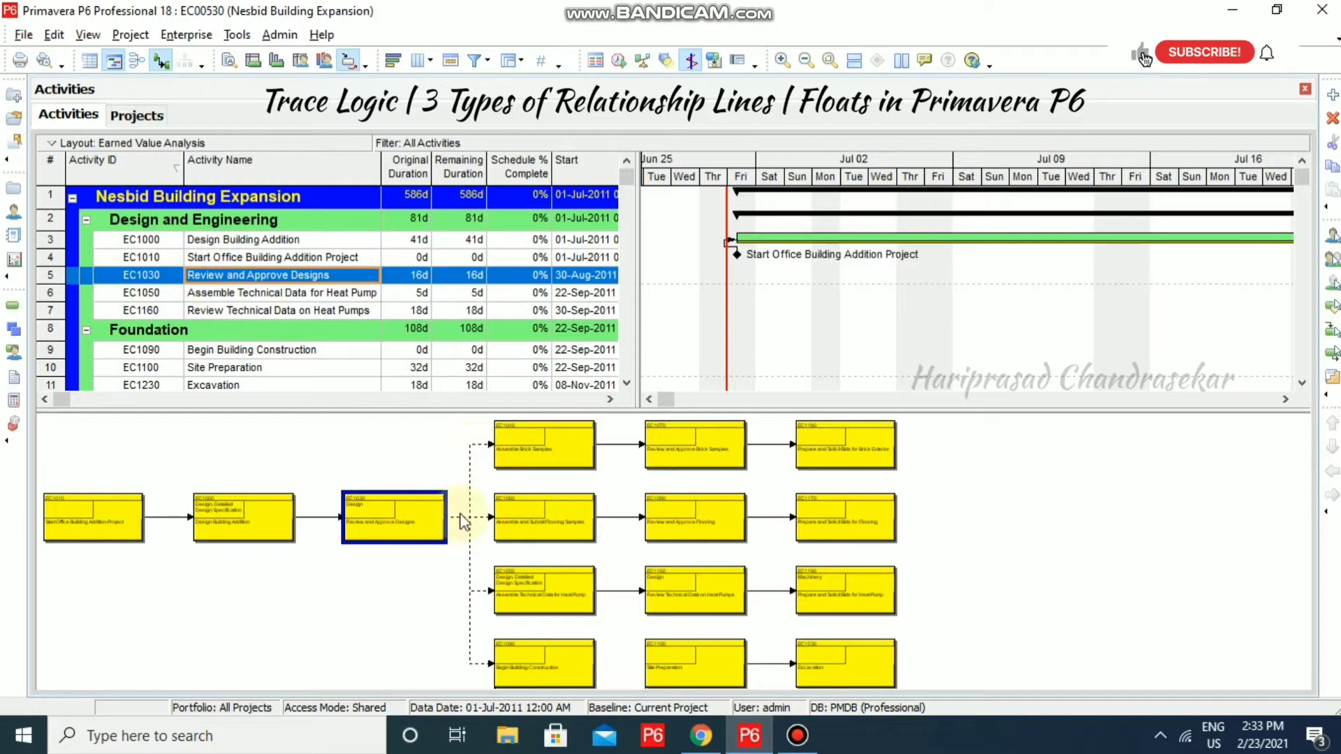
left_click(287, 368)
Trace the logic of Erect Stairwell and Elevator Walls, Concrete Basement Slab, and Install Elevator Rails and Equipment
scroll(337, 315, "down", 5)
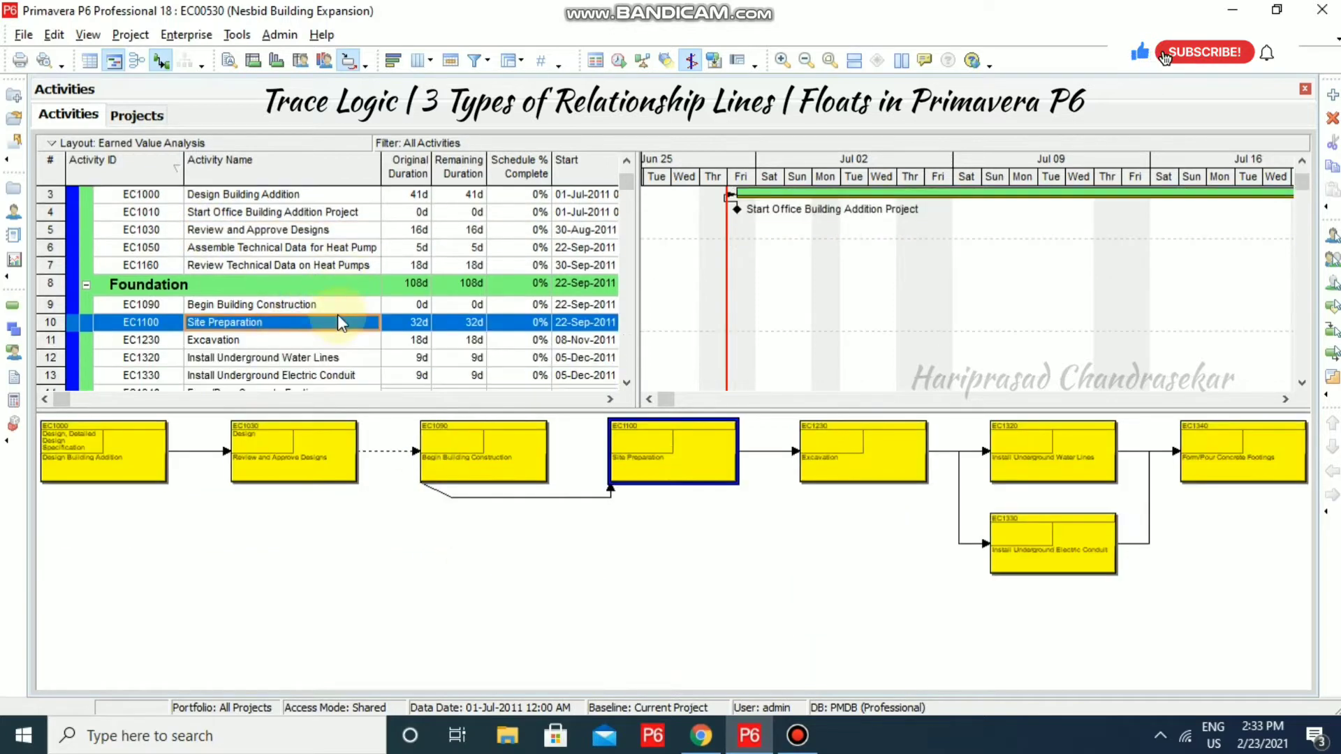
left_click(304, 341)
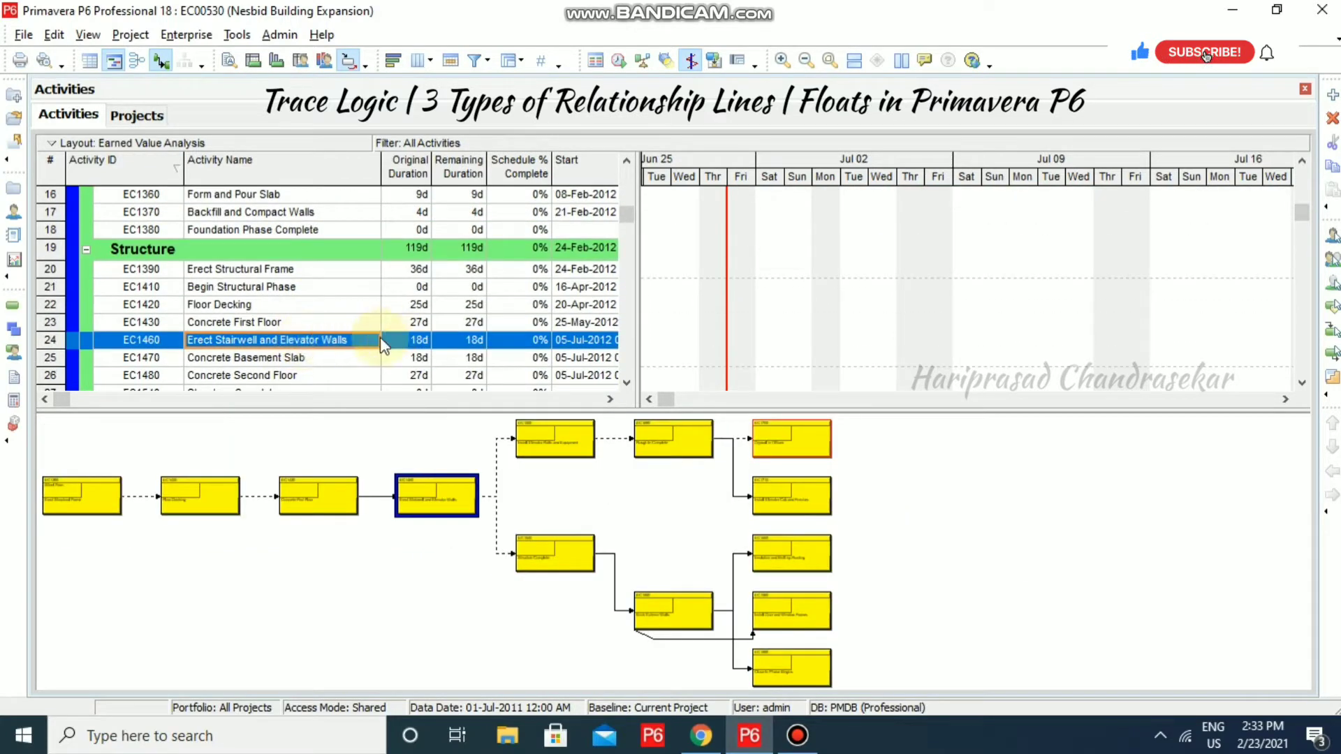
left_click(304, 357)
scroll(310, 346, "down", 3)
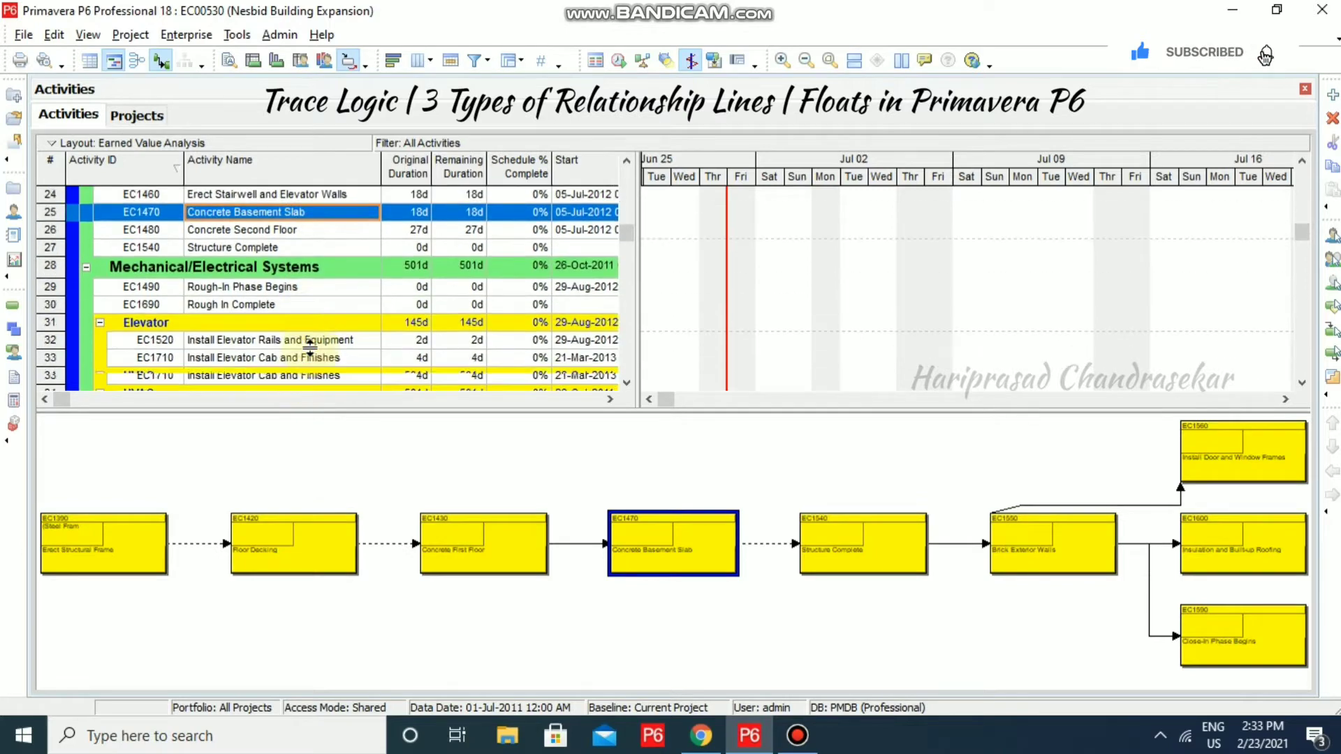
left_click(305, 342)
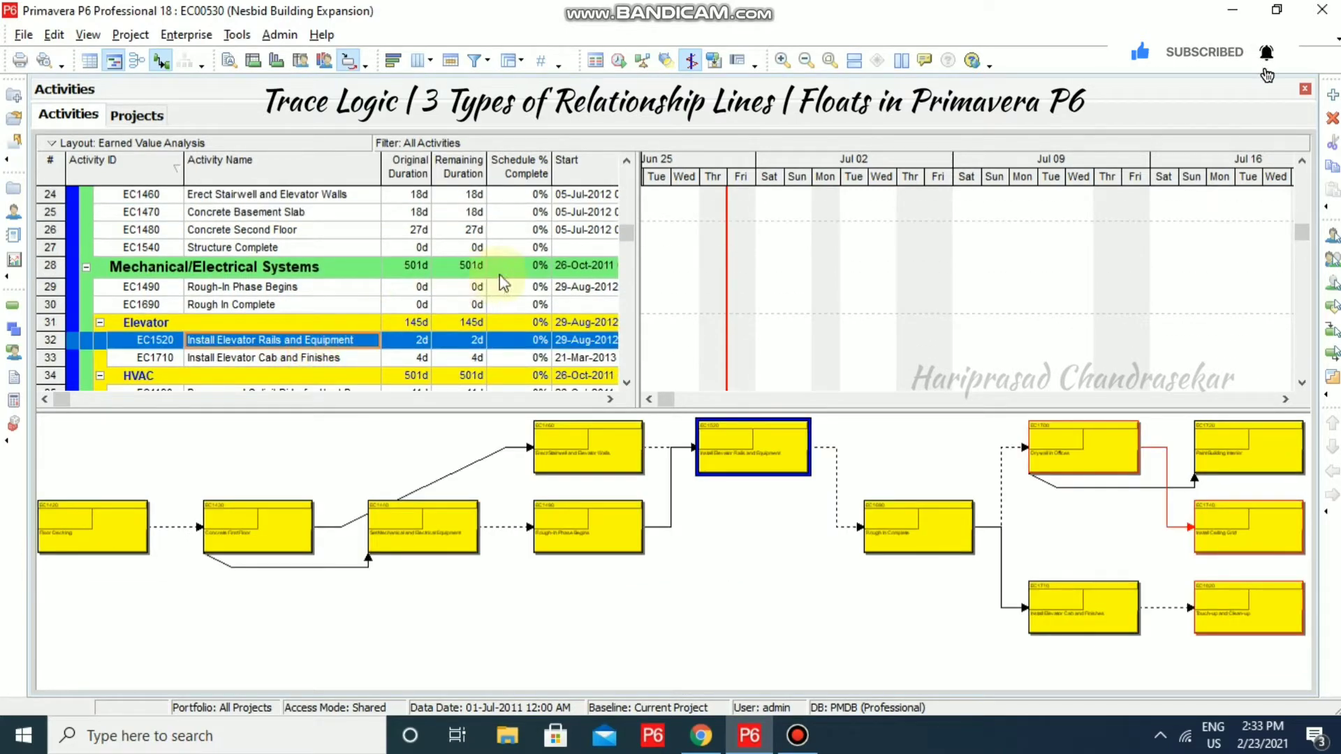
Trace the predecessors and successors of the Erect Structural Frame activity
mouse_move(667, 400)
left_mouse_down()
mouse_move(696, 401)
mouse_move(664, 401)
left_mouse_up()
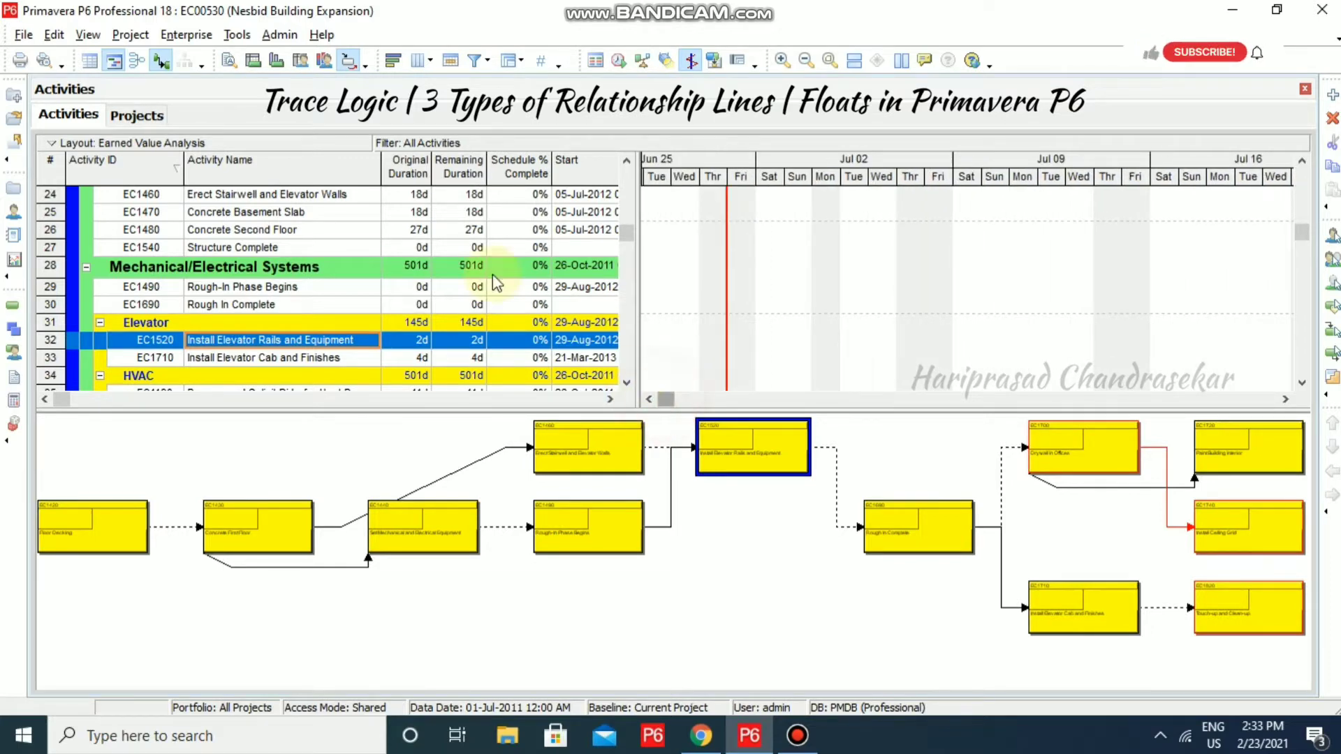
scroll(587, 231, "up", 2)
left_click(612, 216)
scroll(626, 225, "up", 6)
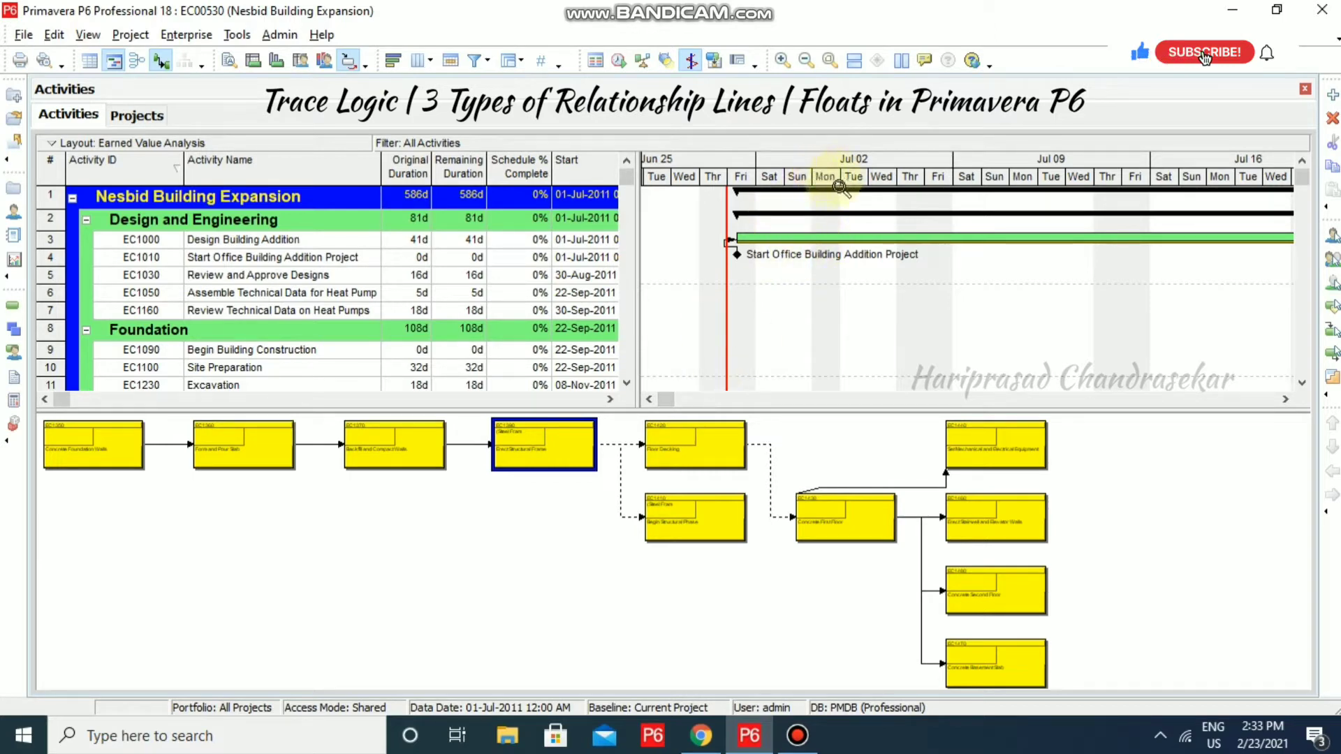
left_click(806, 60)
left_click(806, 60)
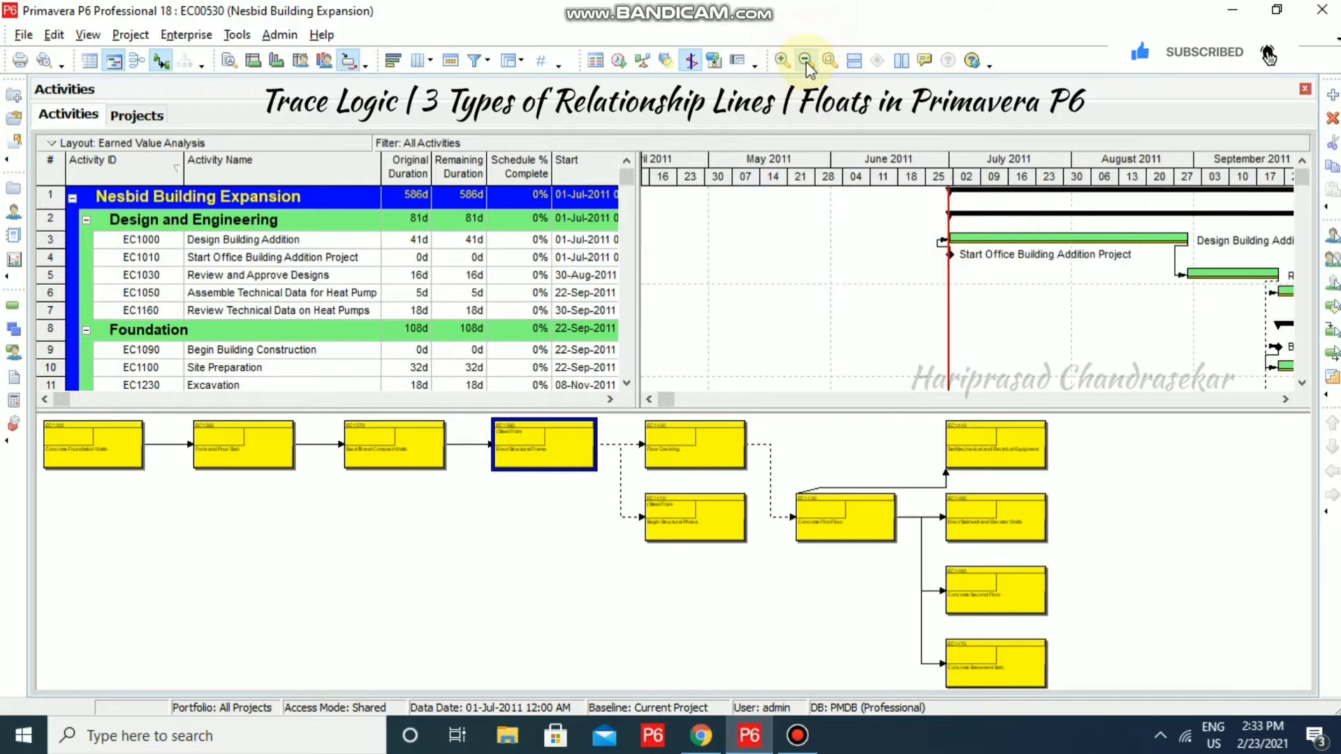
left_click(805, 60)
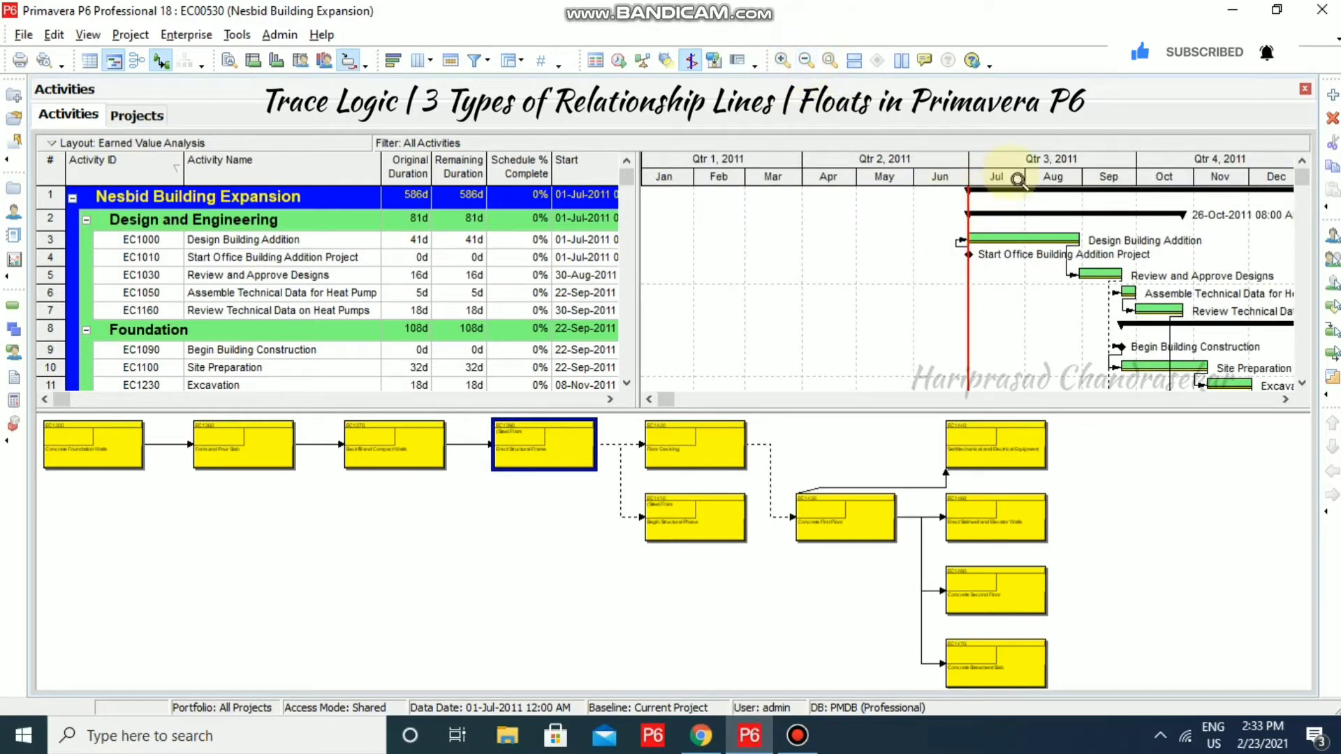
left_click(783, 61)
left_click(782, 61)
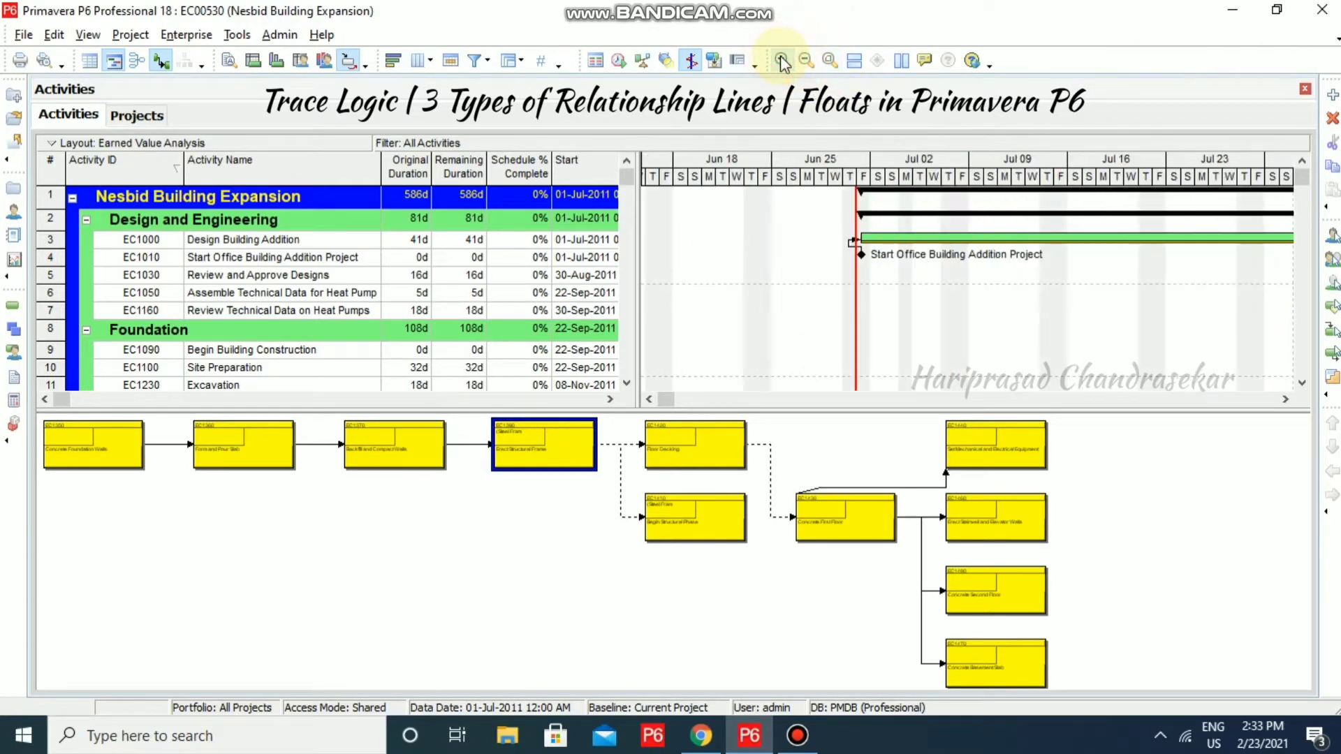
left_click(782, 61)
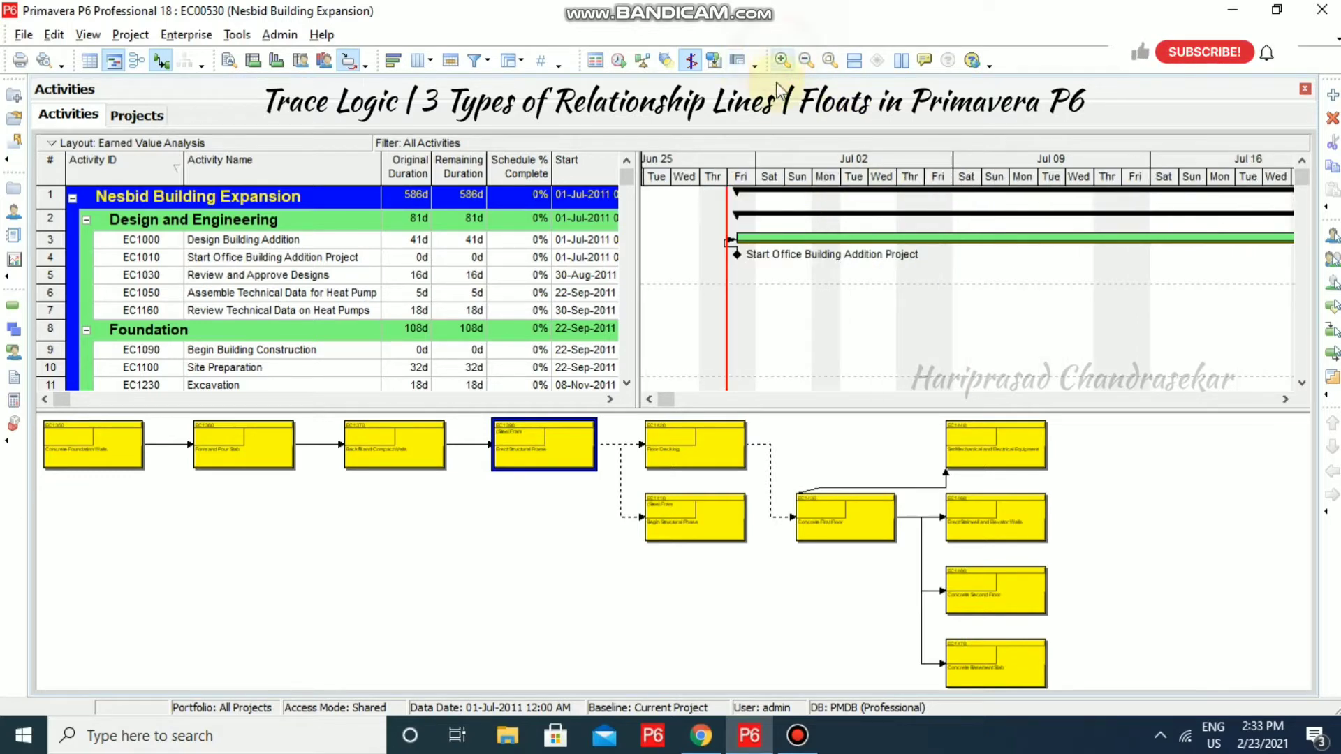
Zoom the Gantt chart out to a timescale of years and months around the project start
left_click(806, 60)
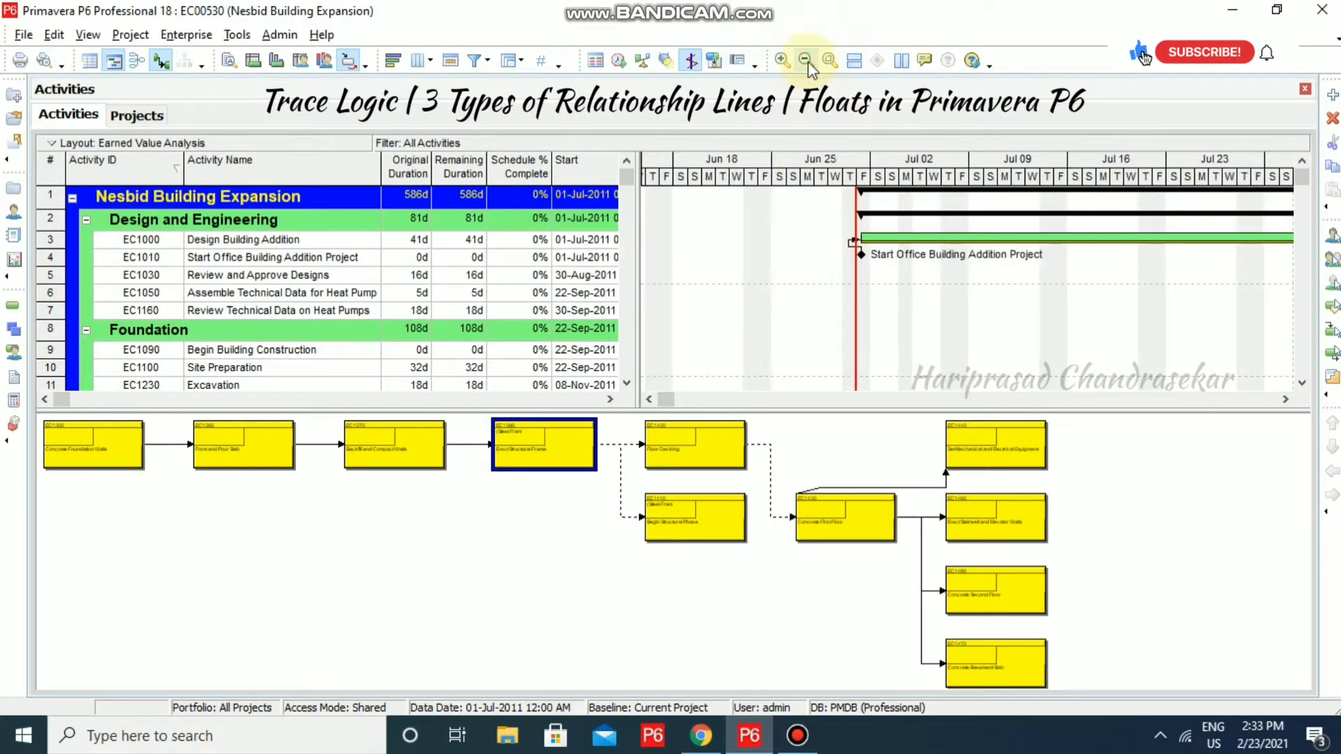
left_click(806, 61)
left_click(806, 61)
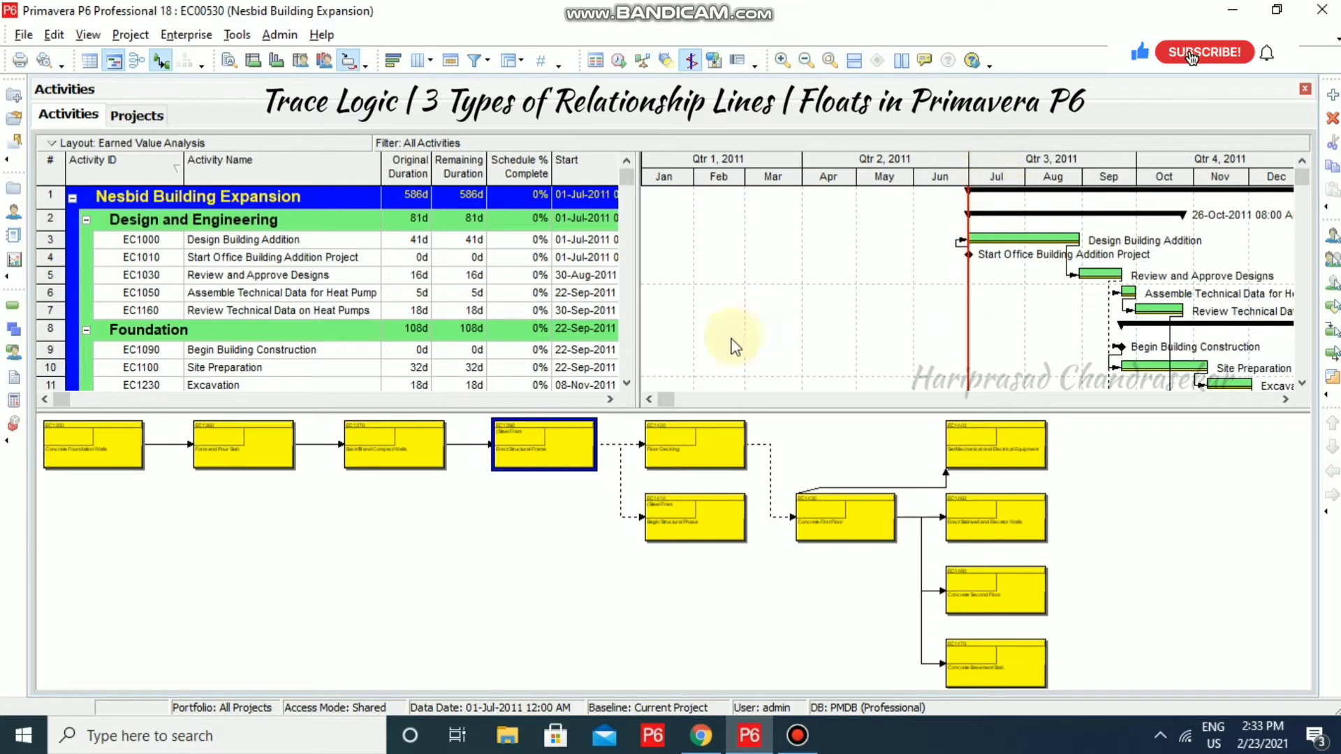
left_click_drag(667, 399, 681, 405)
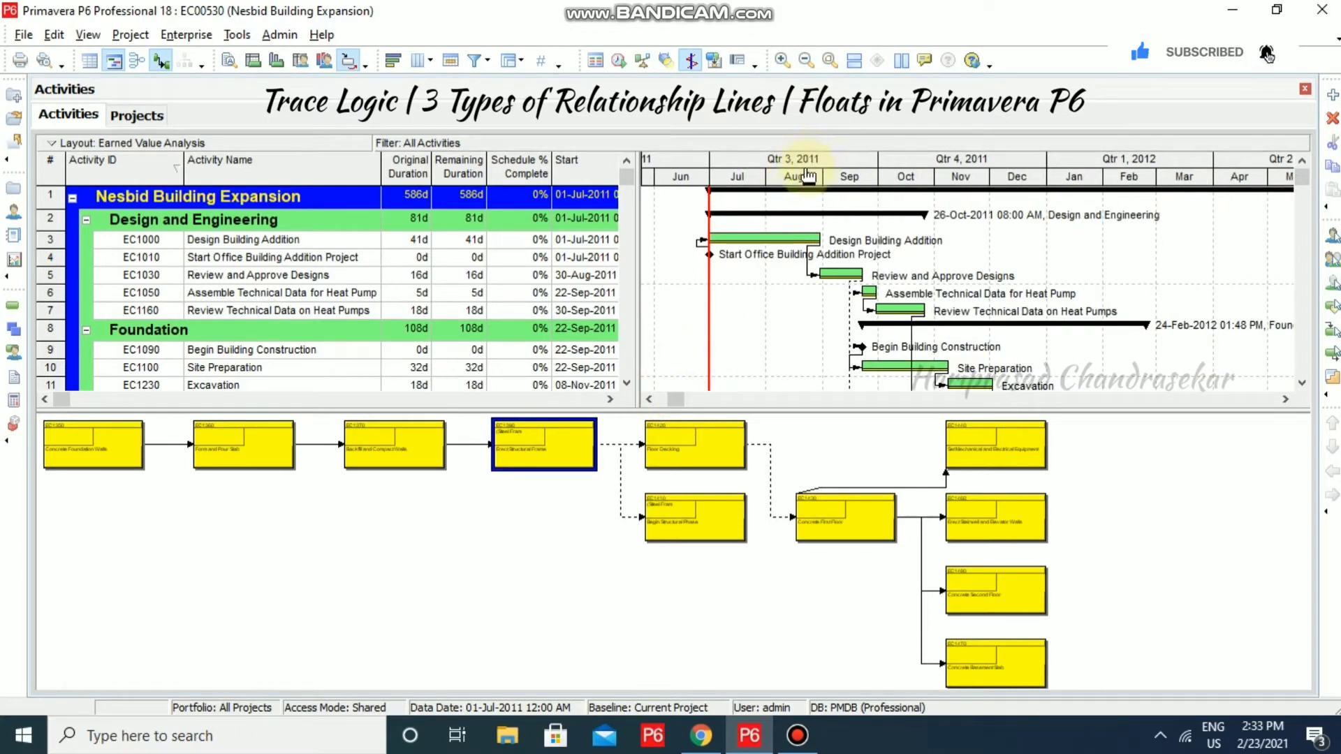
left_click(807, 61)
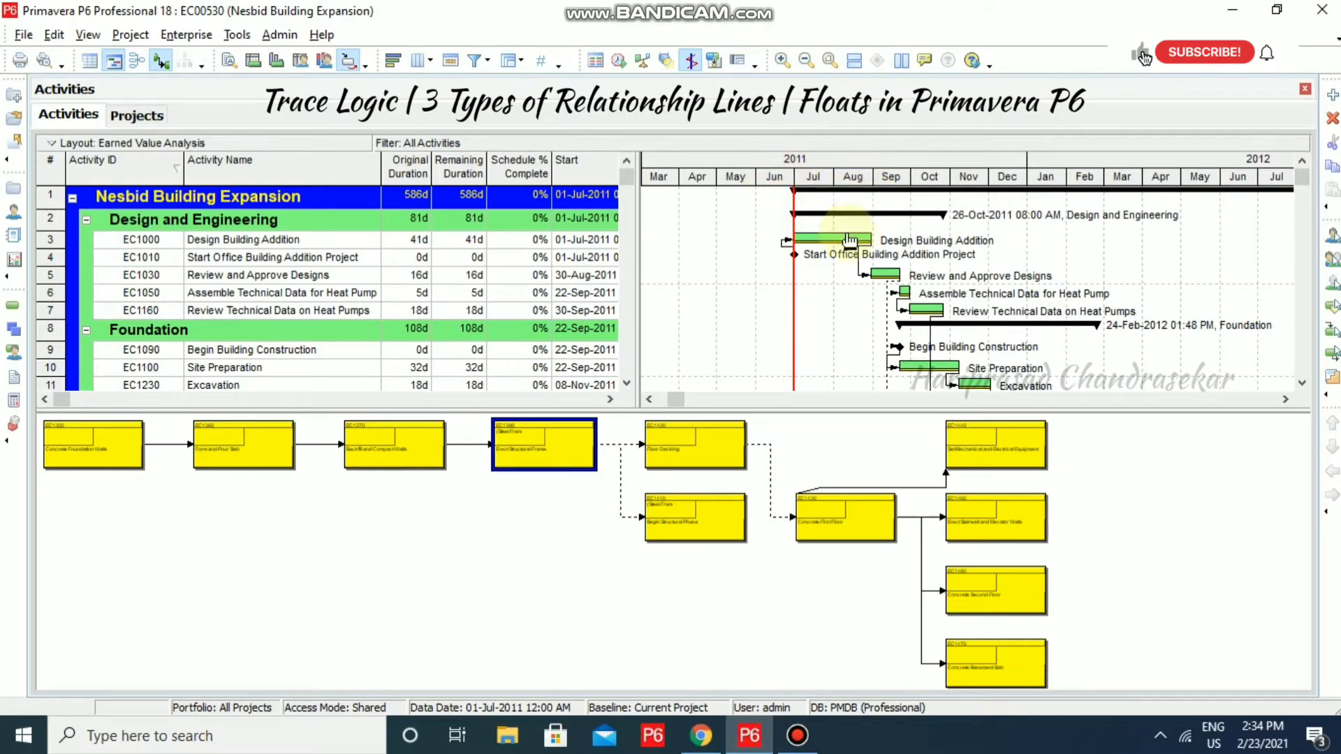
Trace the logic of the critical Drywall in Offices activity from its Gantt bar under Interior Finishes
scroll(844, 288, "down", 2)
scroll(844, 290, "down", 12)
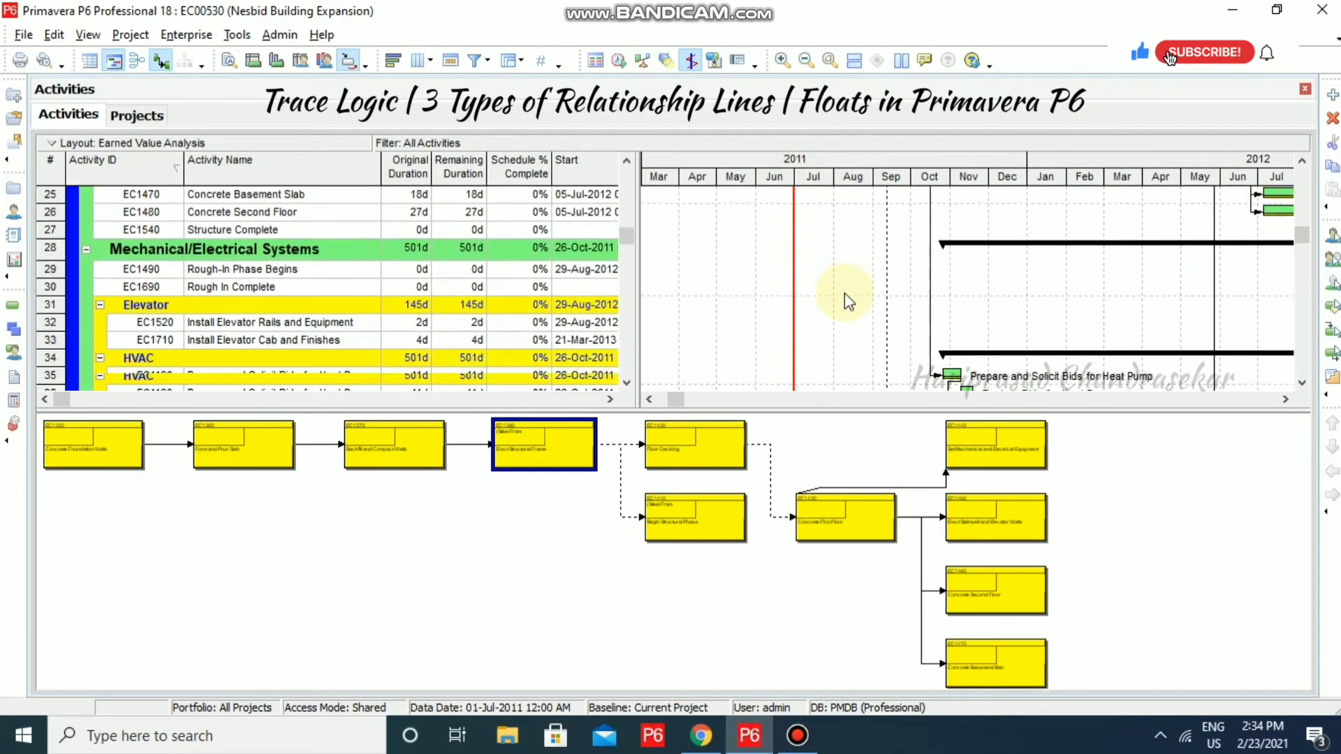
scroll(844, 296, "down", 1)
left_click_drag(714, 399, 911, 399)
scroll(878, 299, "down", 3)
scroll(890, 321, "down", 5)
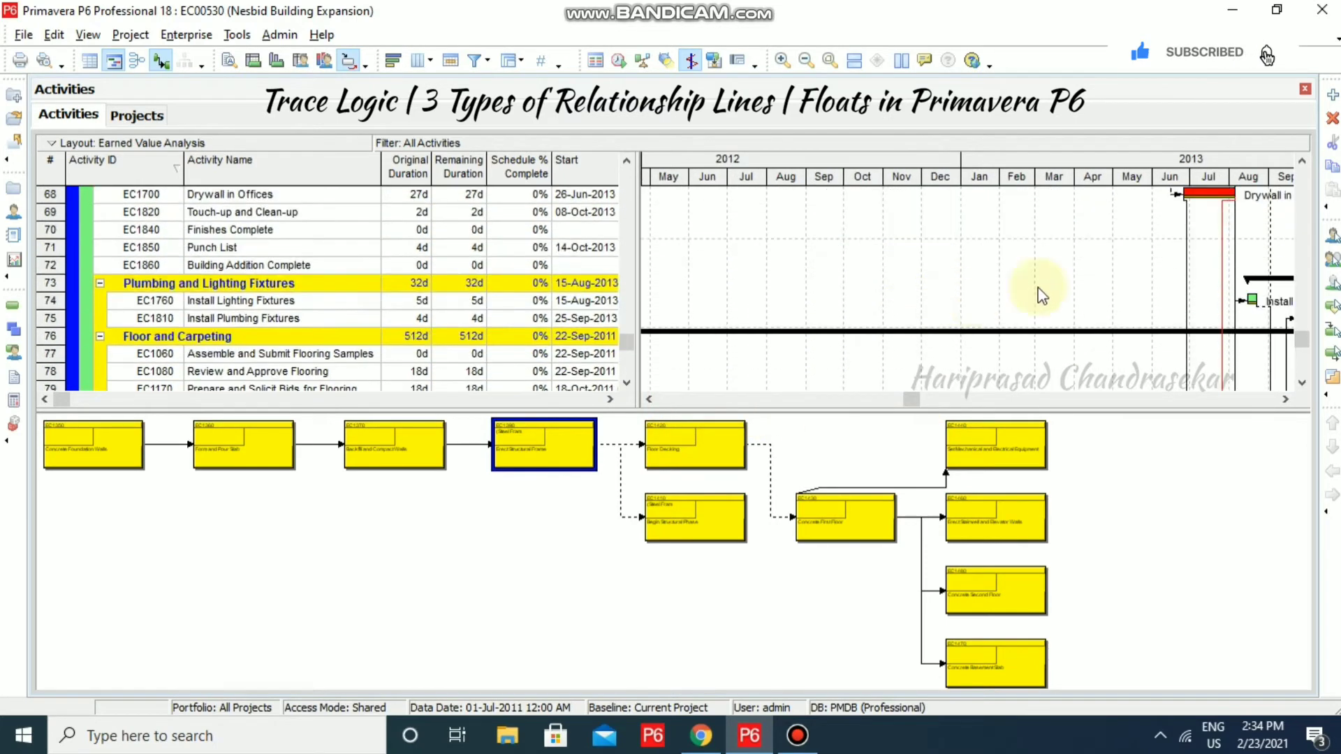
scroll(1033, 287, "up", 1)
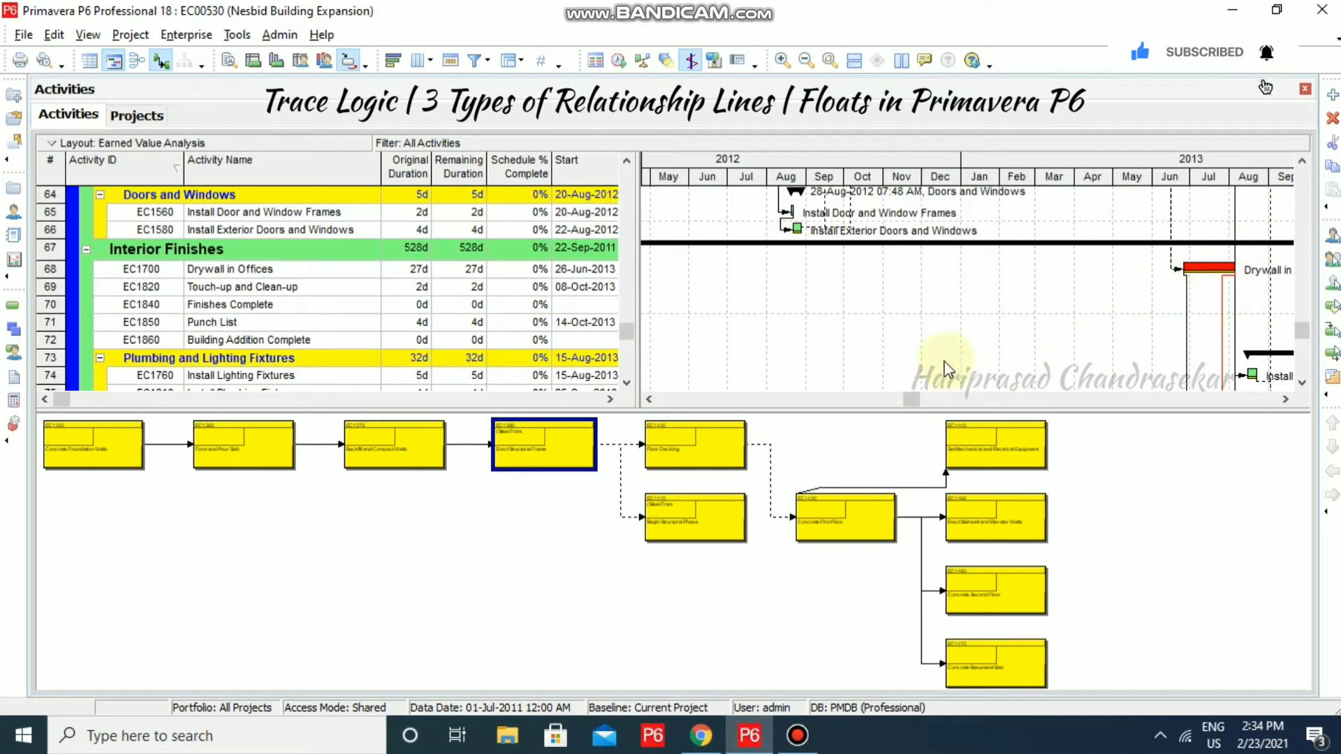
left_click_drag(919, 399, 992, 400)
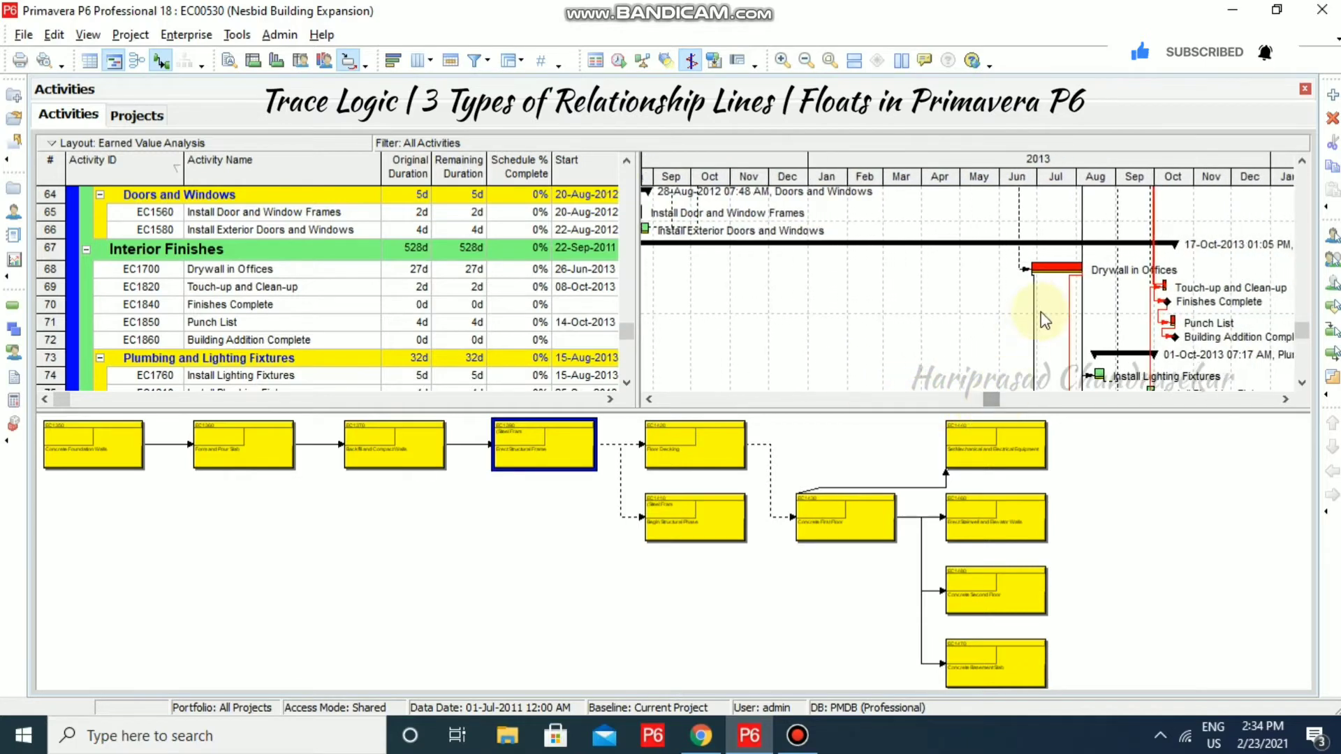
scroll(1126, 309, "up", 2)
scroll(1058, 363, "down", 1)
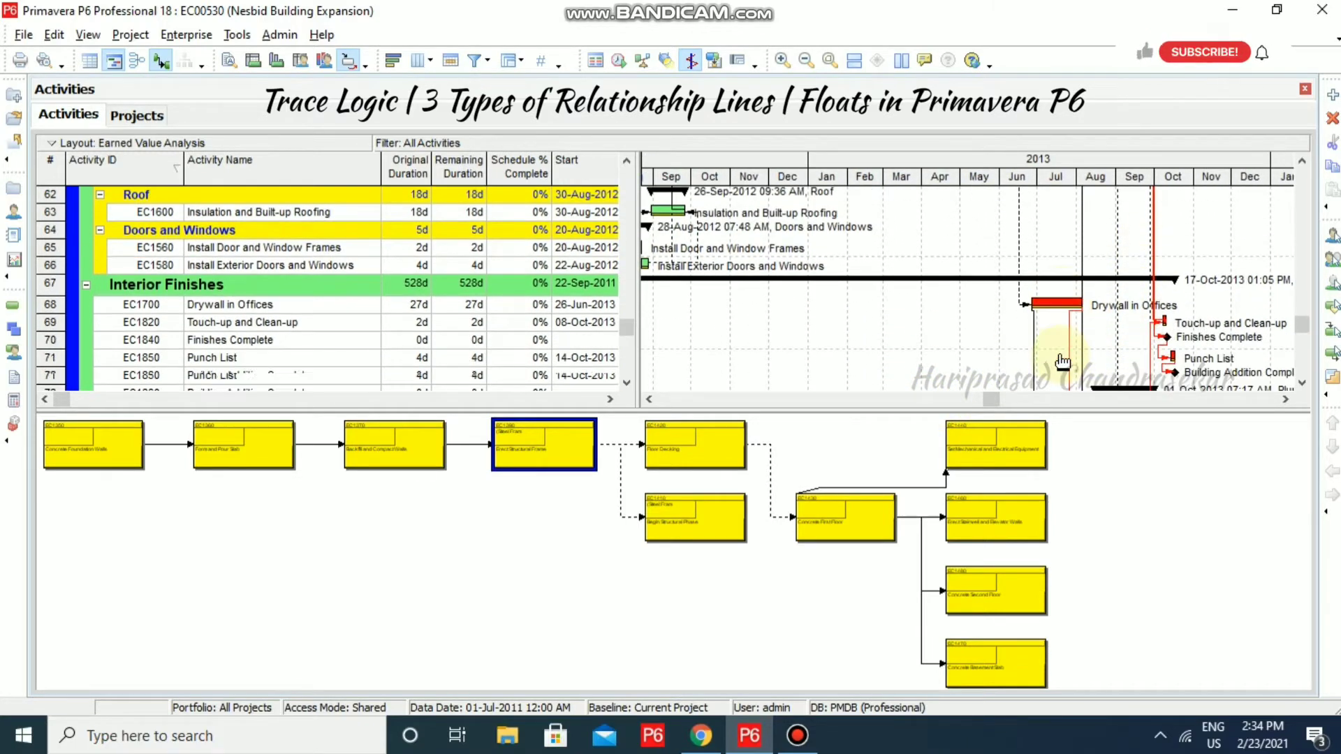
left_click(1060, 304)
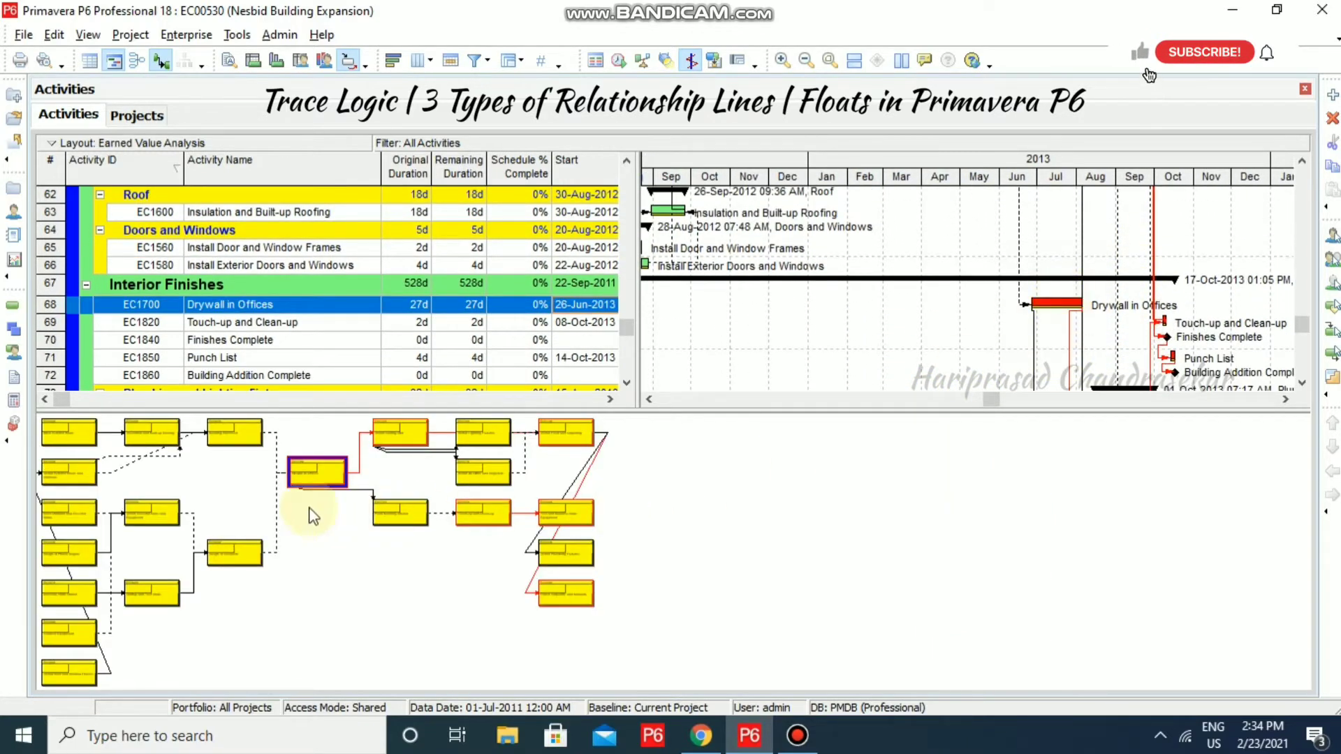
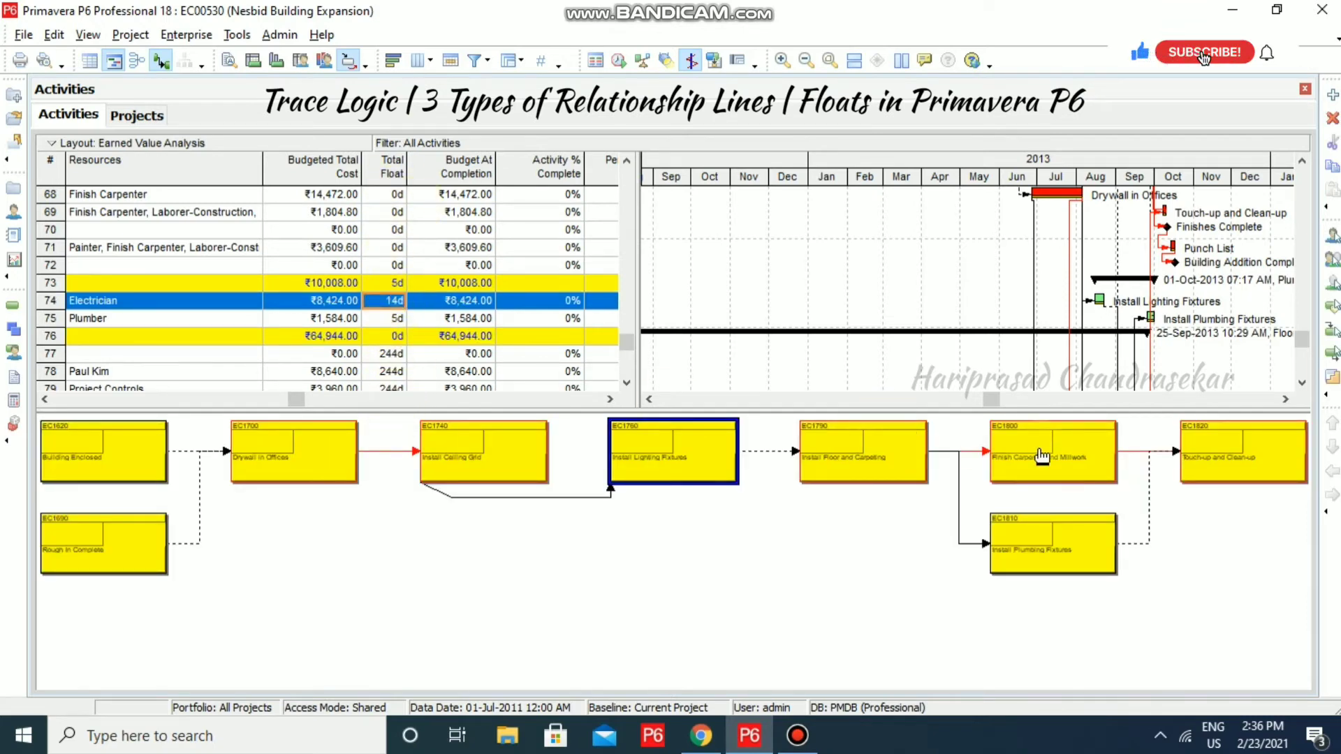
Trace the Install Floor and Carpeting activity from the logic diagram and check its name and total float in the activity table
left_click(886, 458)
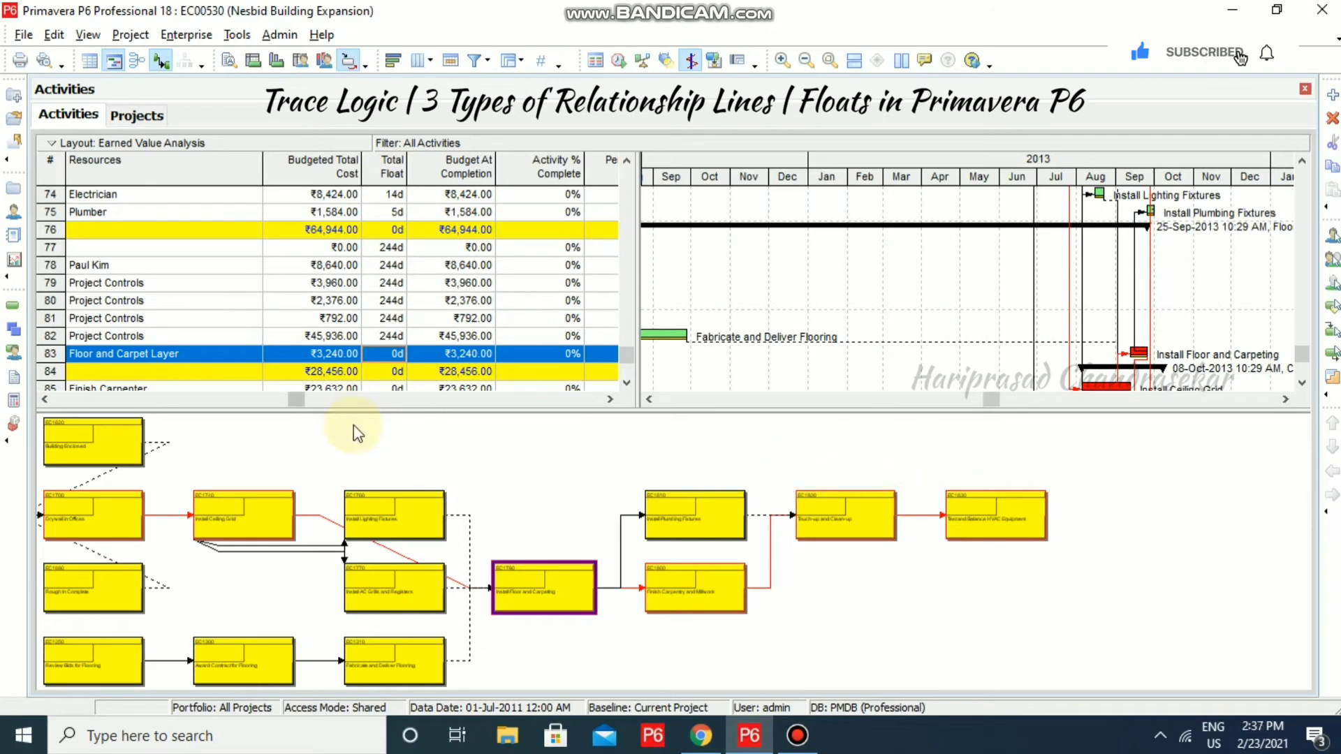
left_click_drag(302, 400, 59, 406)
left_click(577, 589)
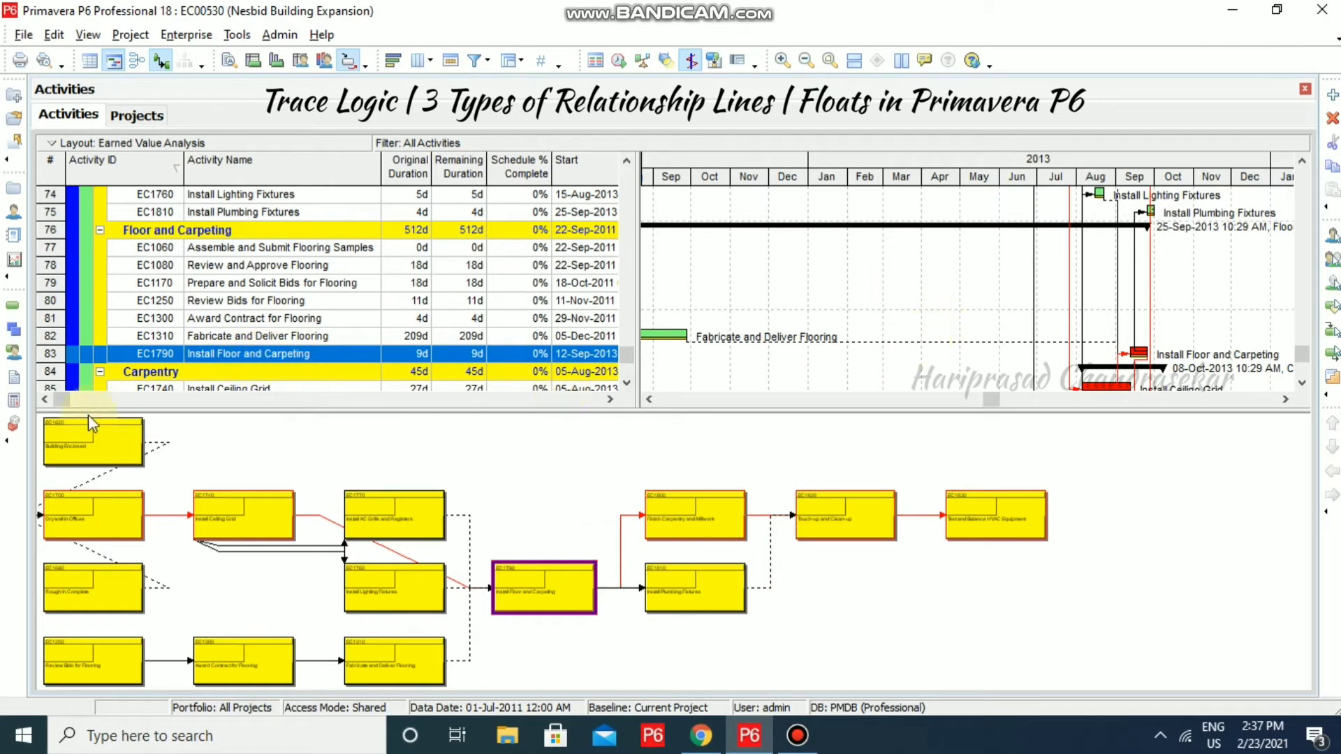
left_click_drag(61, 401, 301, 411)
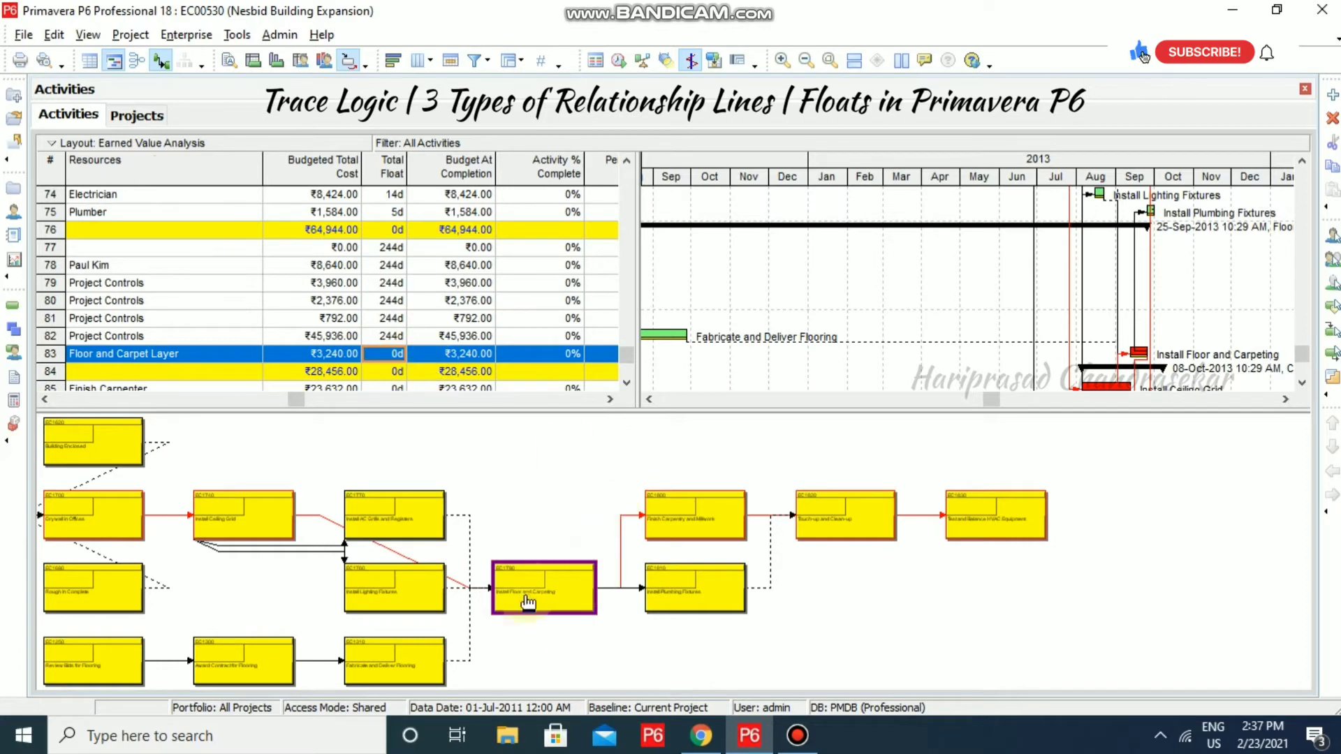
Trace the Paint Building Interior activity from the logic diagram and check its total float in the activity table
left_click(426, 578)
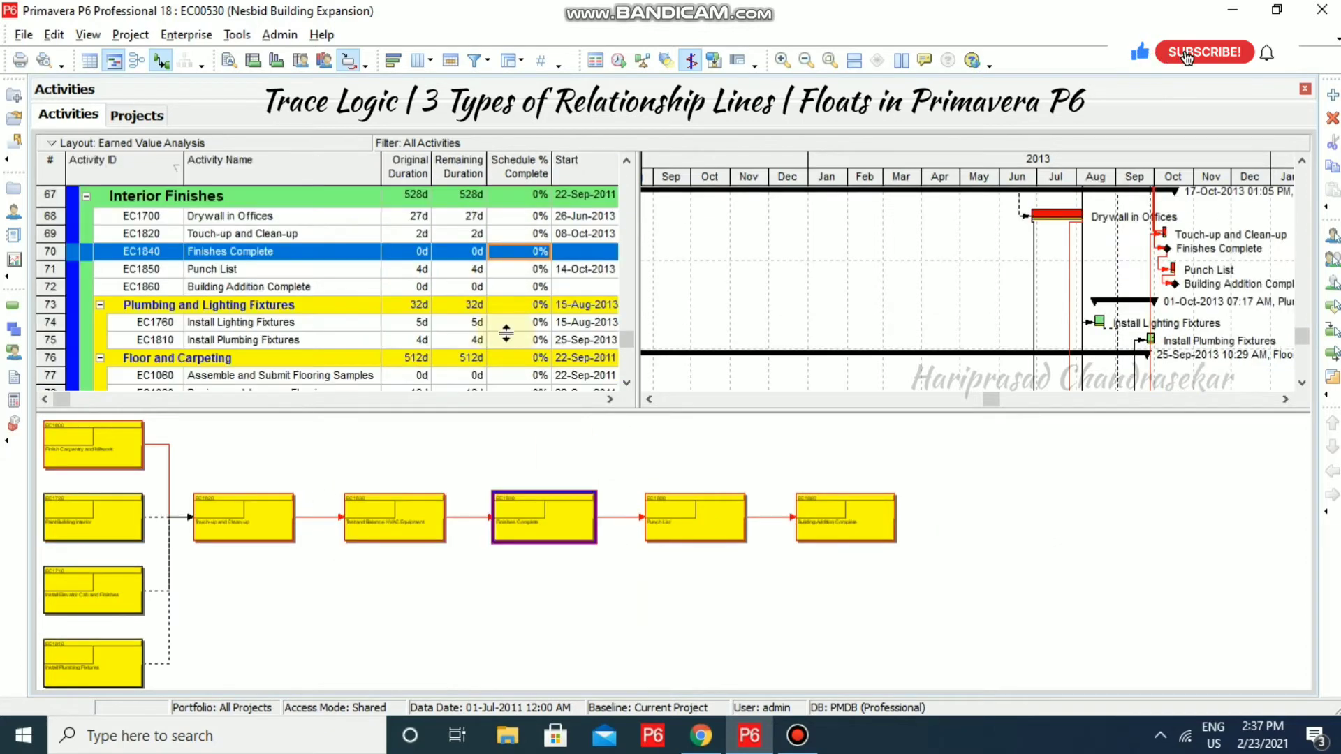
left_click(125, 521)
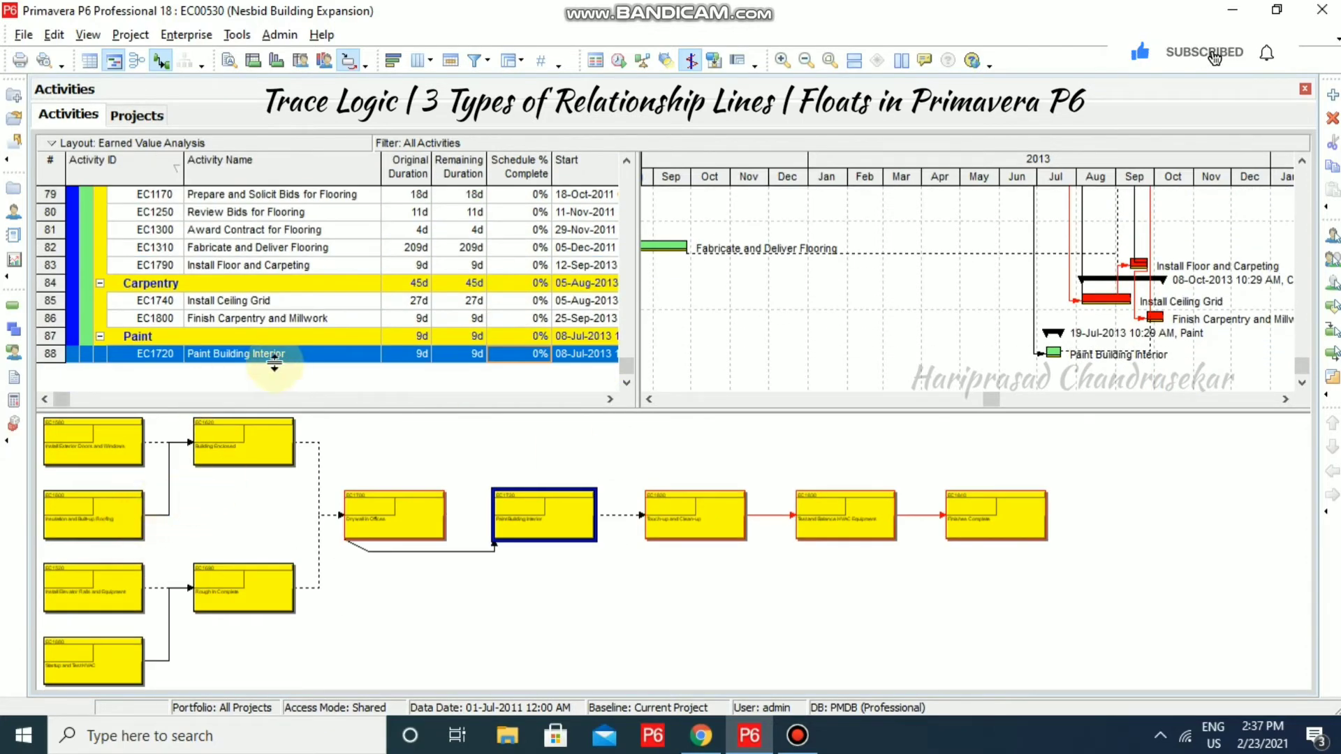
left_click_drag(65, 399, 307, 405)
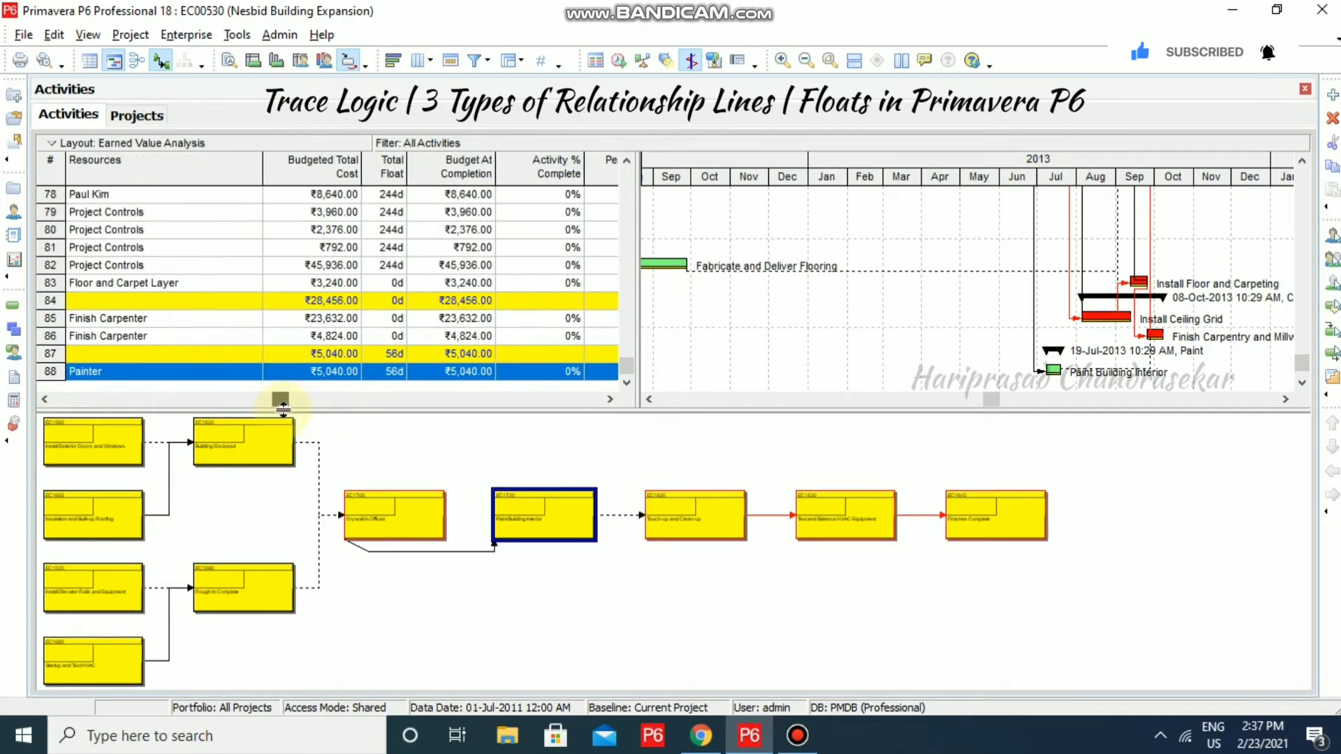
Find the Free Float column option and add it to the activity table directly after Total Float
right_click(423, 162)
left_click(482, 453)
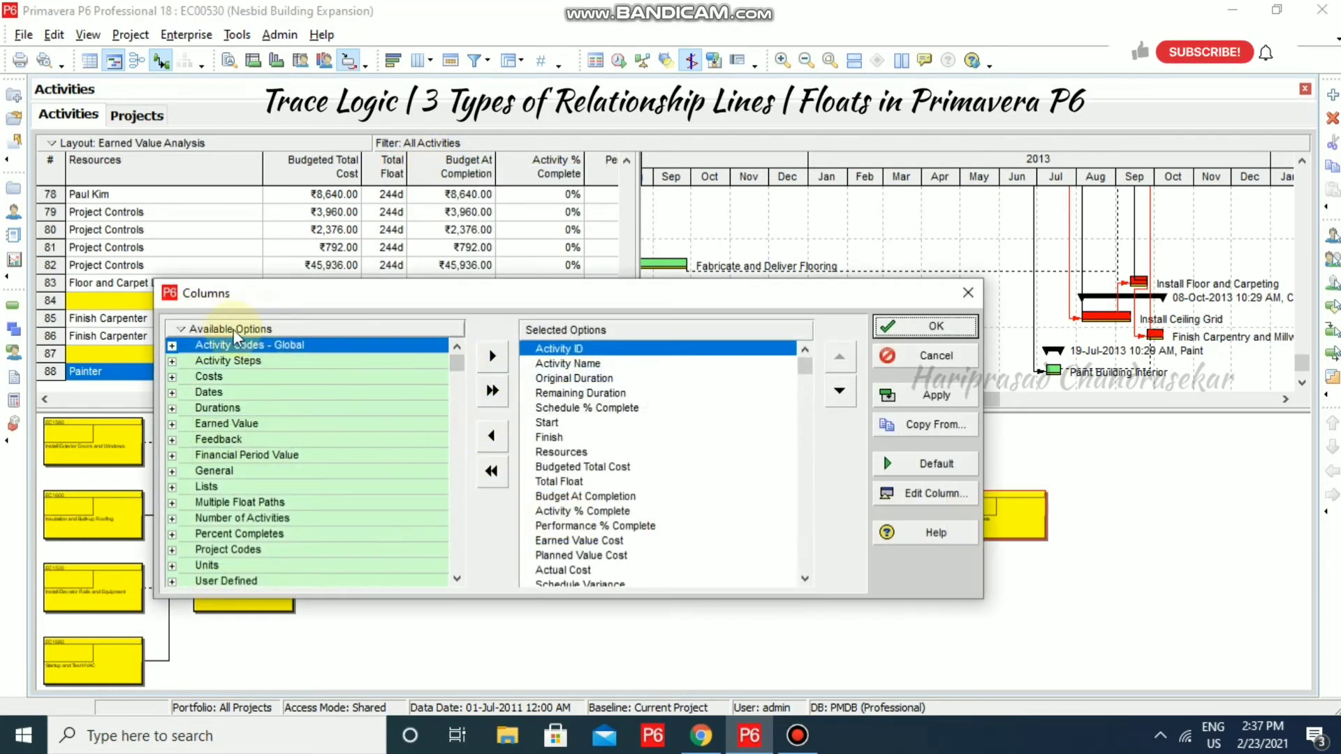
right_click(210, 345)
left_click(227, 353)
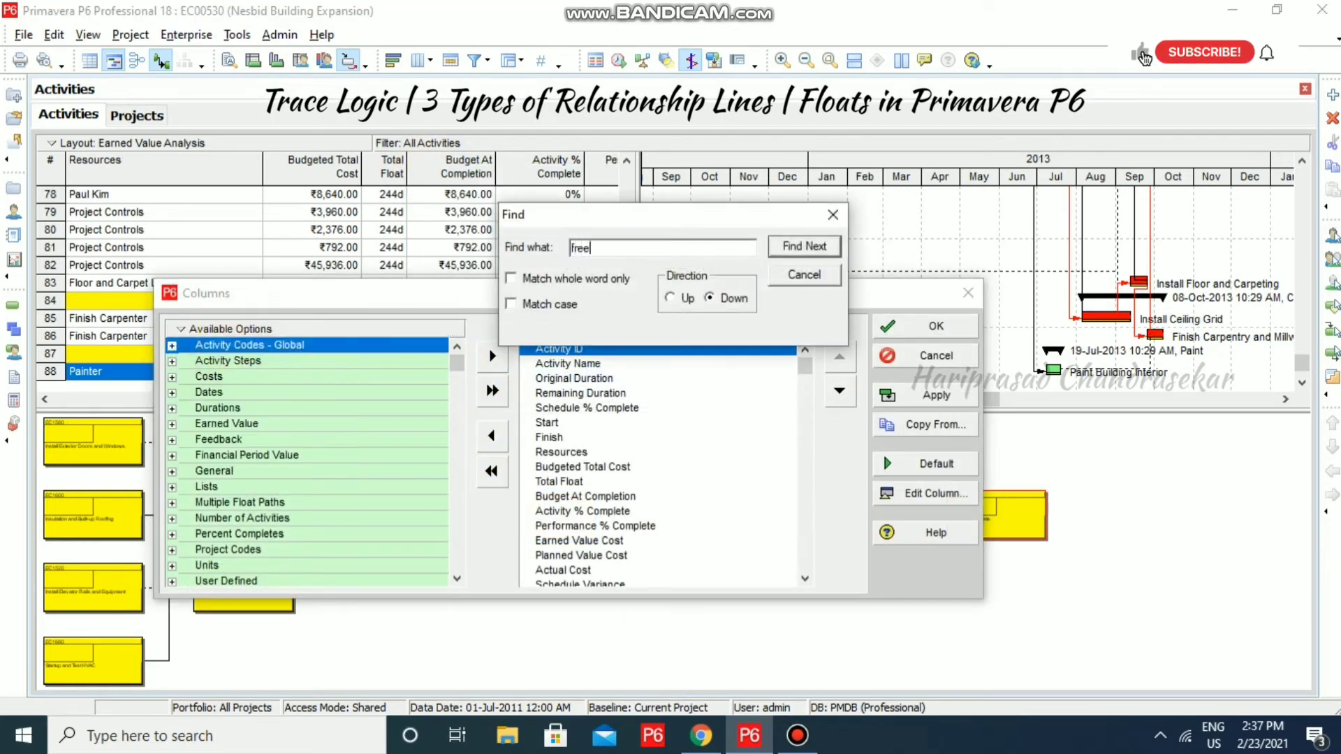
type("free float")
key("Return")
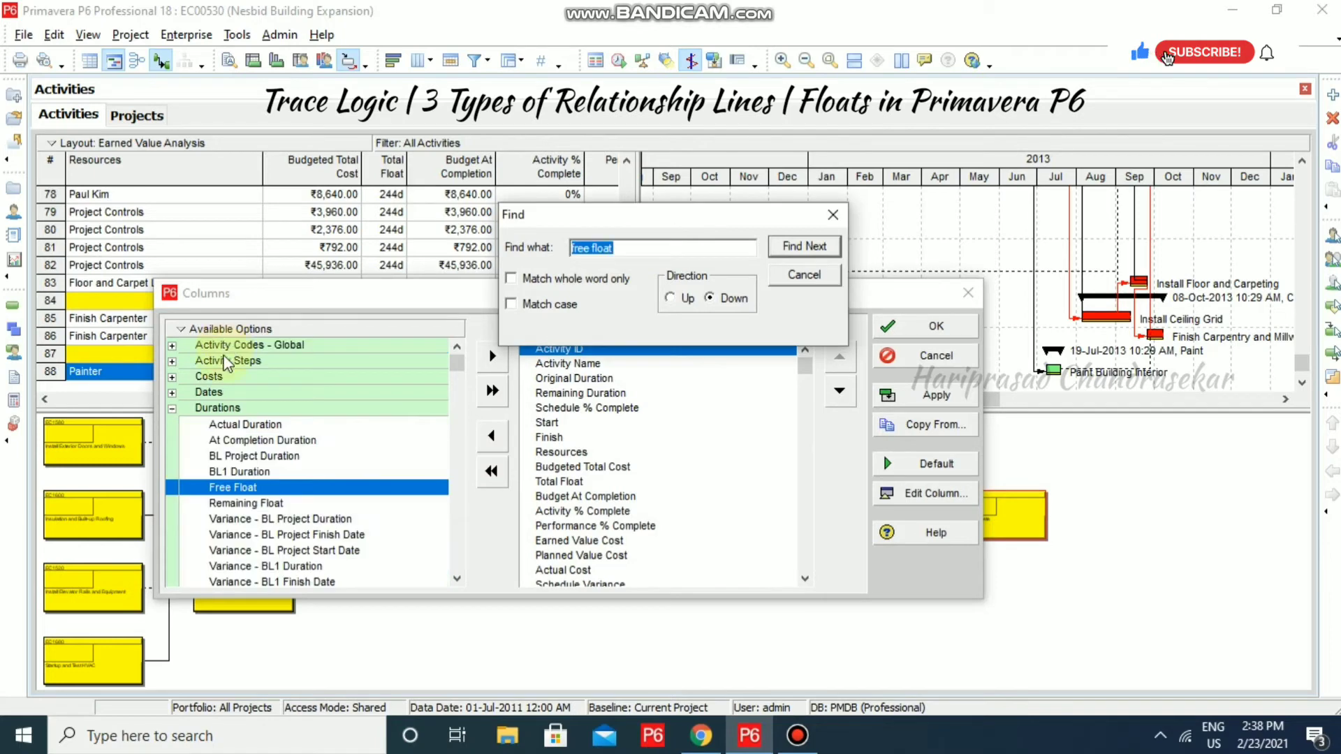
left_click(833, 214)
left_click(558, 482)
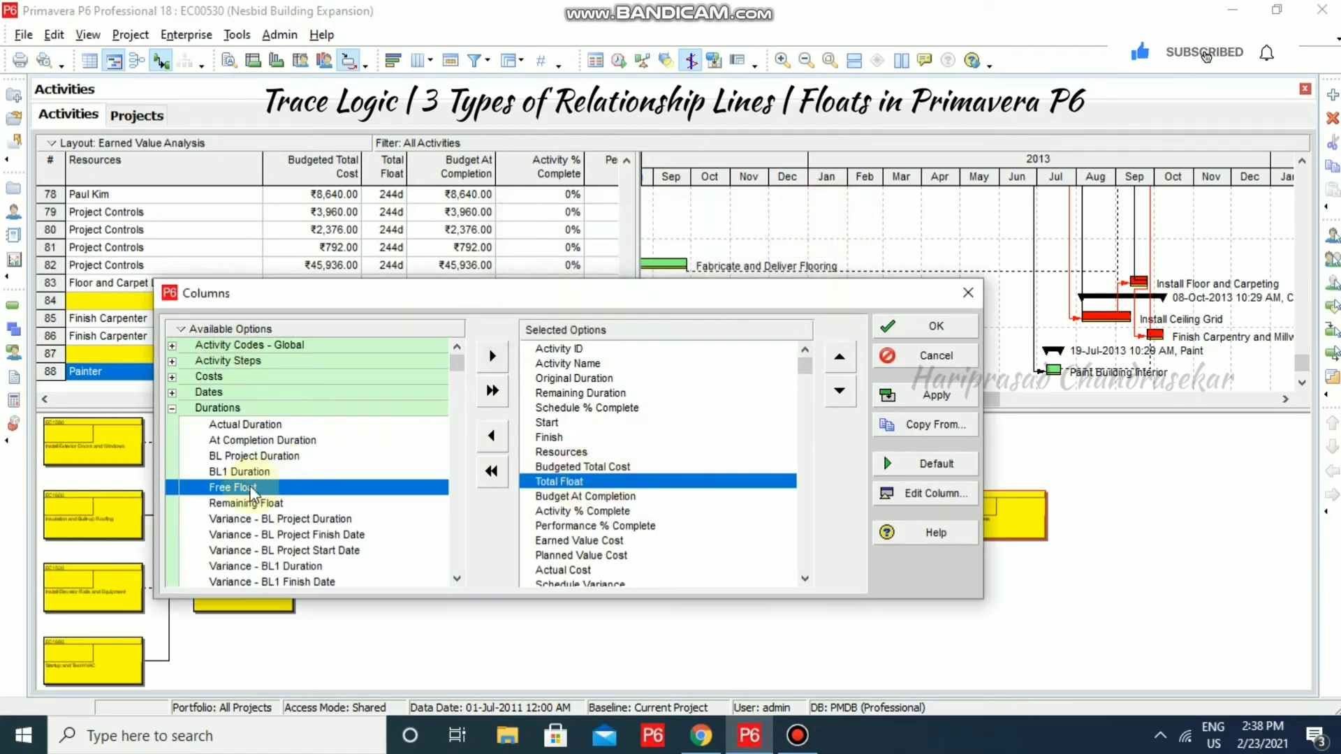
left_click(492, 356)
left_click(932, 326)
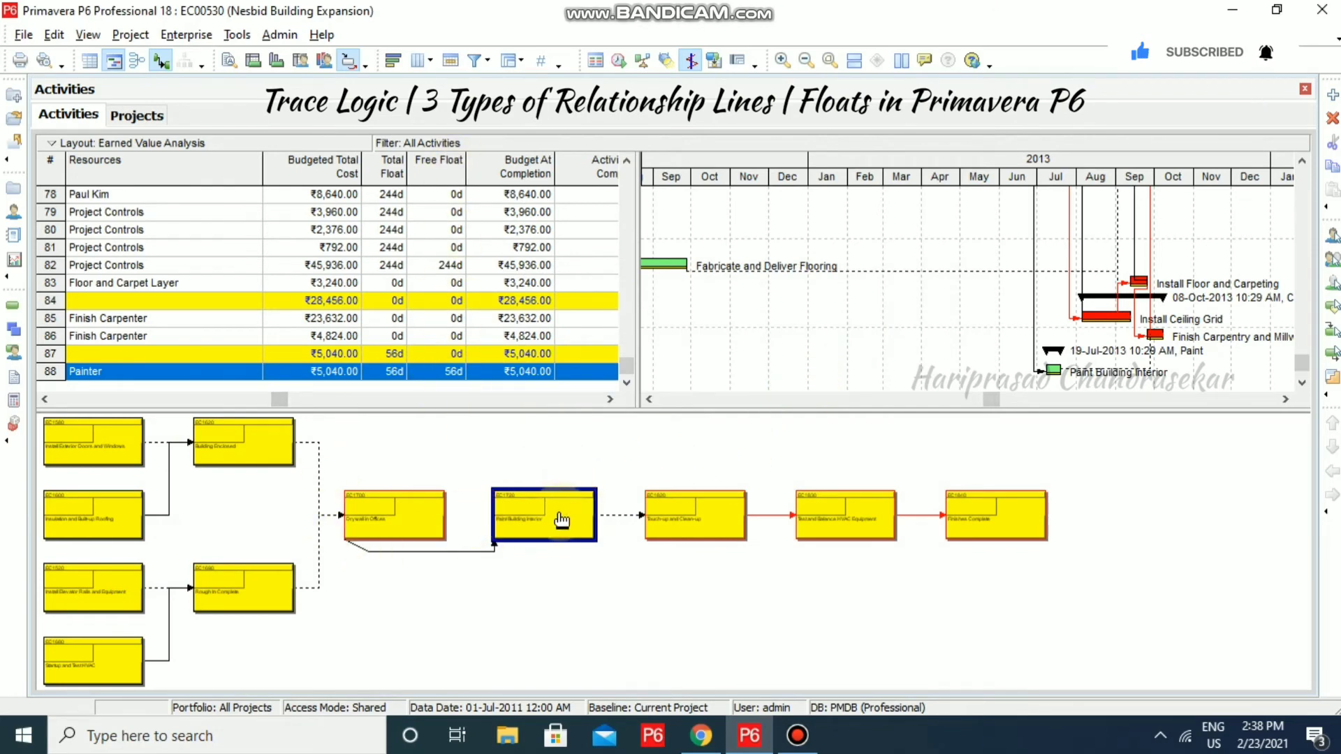
left_click(111, 376)
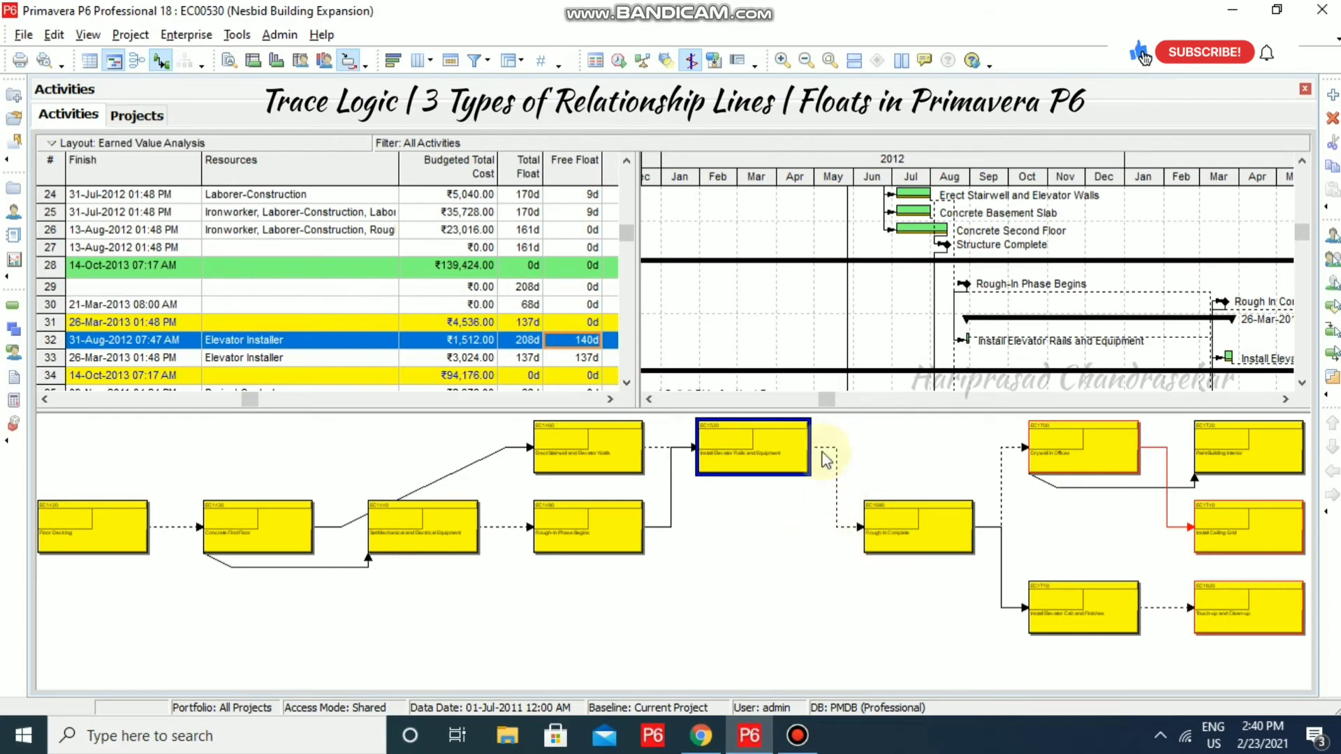
Trace the logic of Install Elevator Cab and Finishes and Award Contract for Heat Pump and compare their total and free floats
left_click(586, 359)
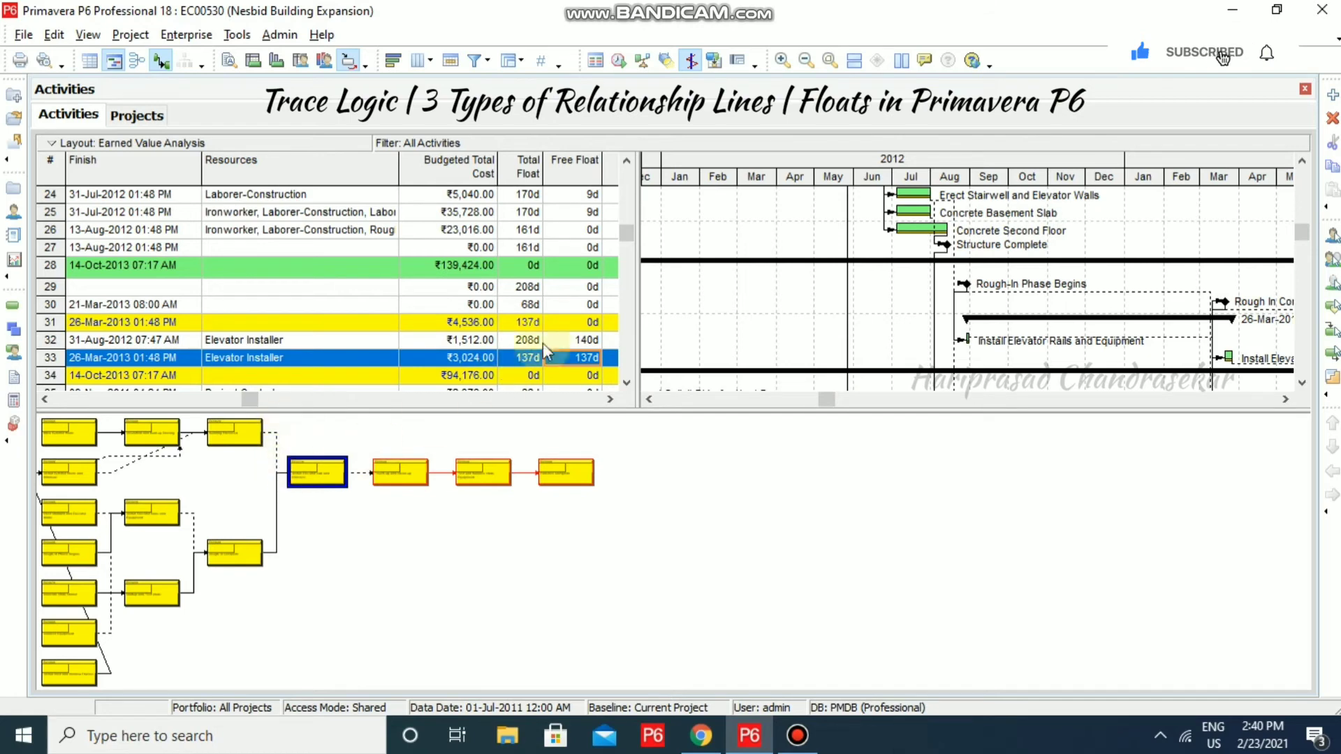
scroll(546, 351, "down", 3)
left_click(592, 262)
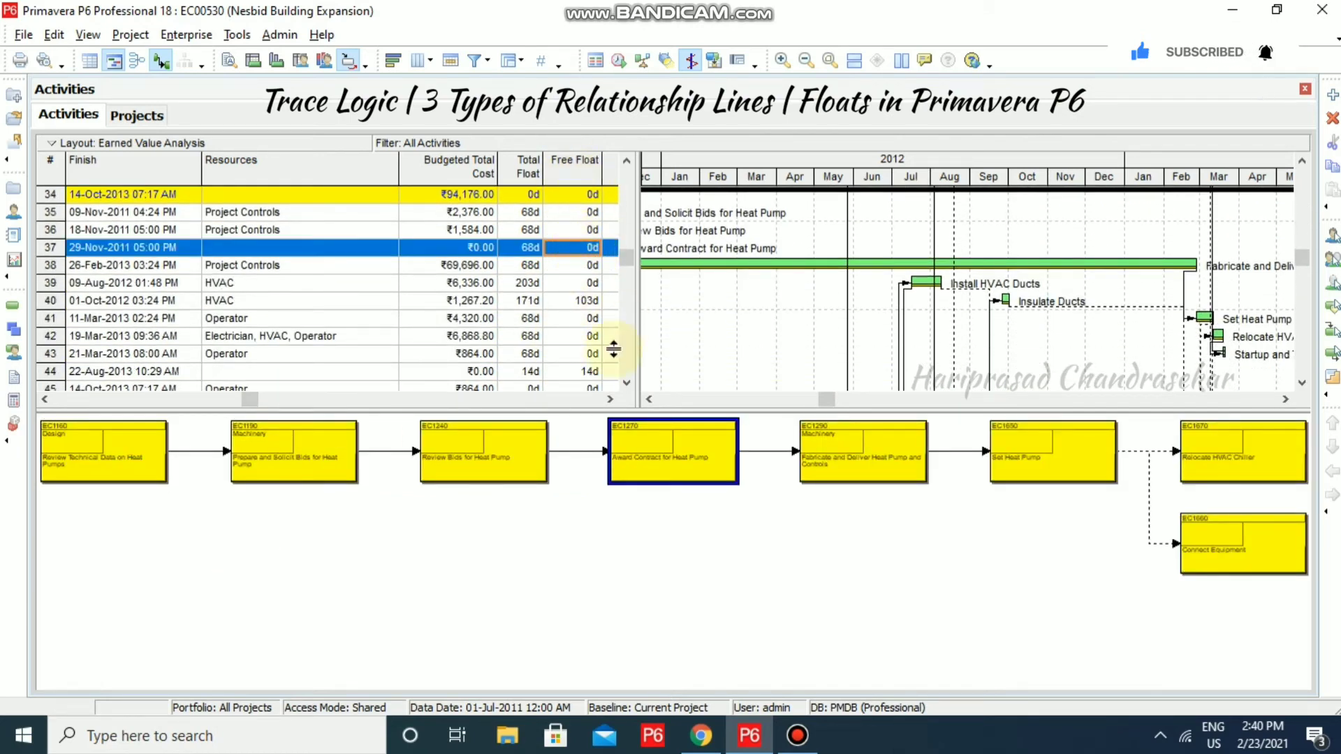
Trace the HVAC activities one by one from Install HVAC Ducts through the 21-Mar-2013 startup activity, comparing each one's total and free float
left_click(589, 284)
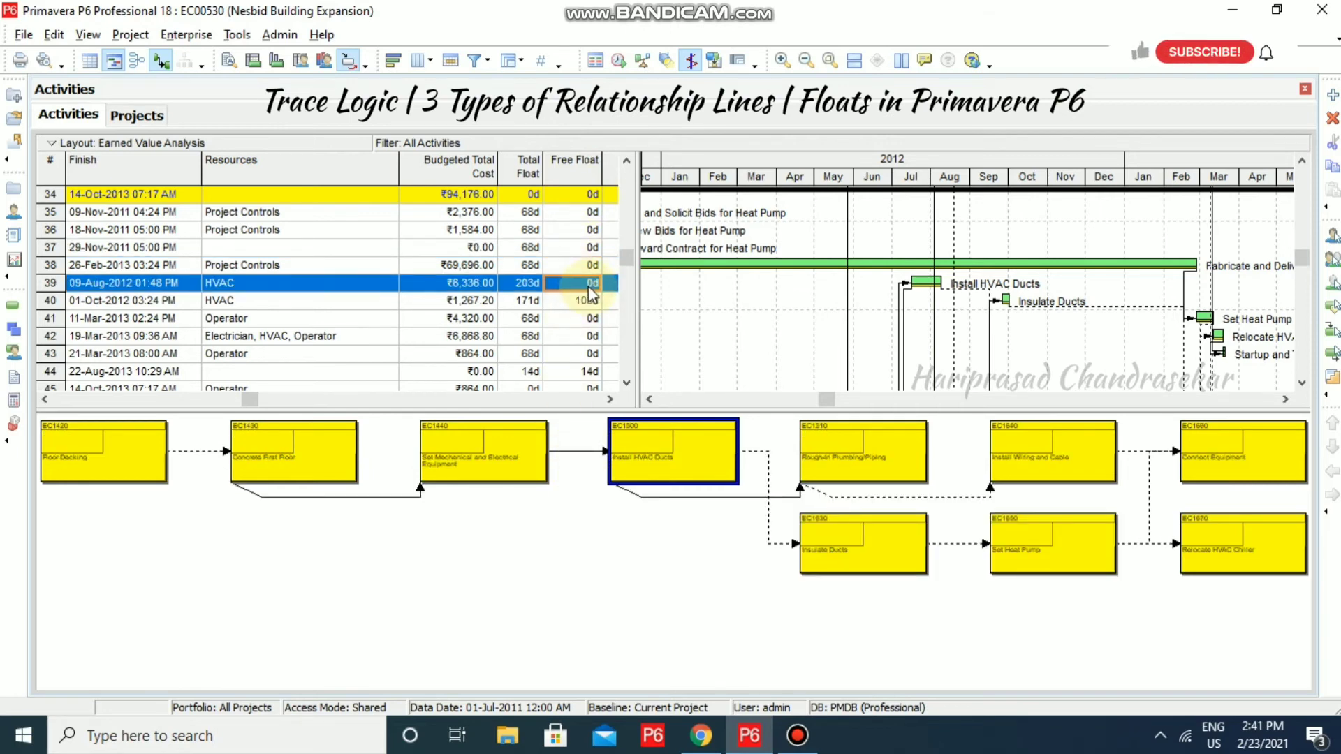
left_click(591, 301)
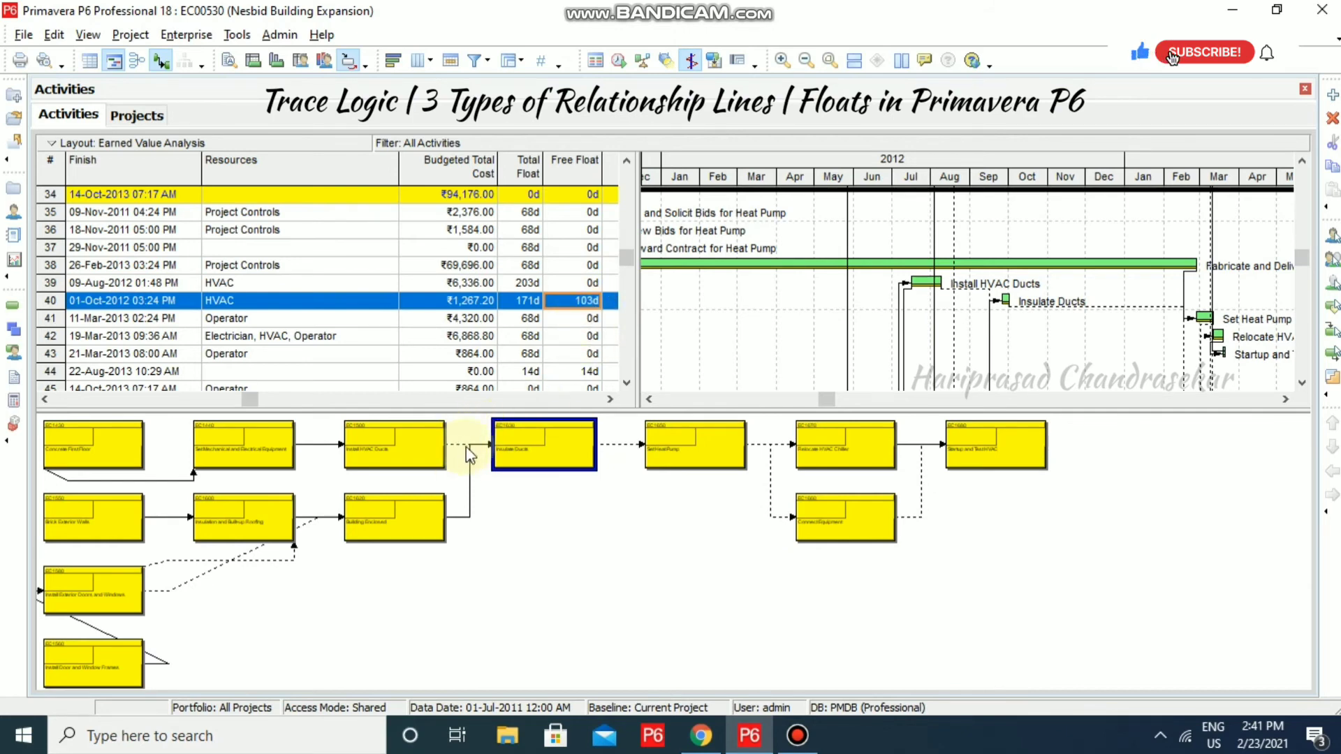
left_click(591, 319)
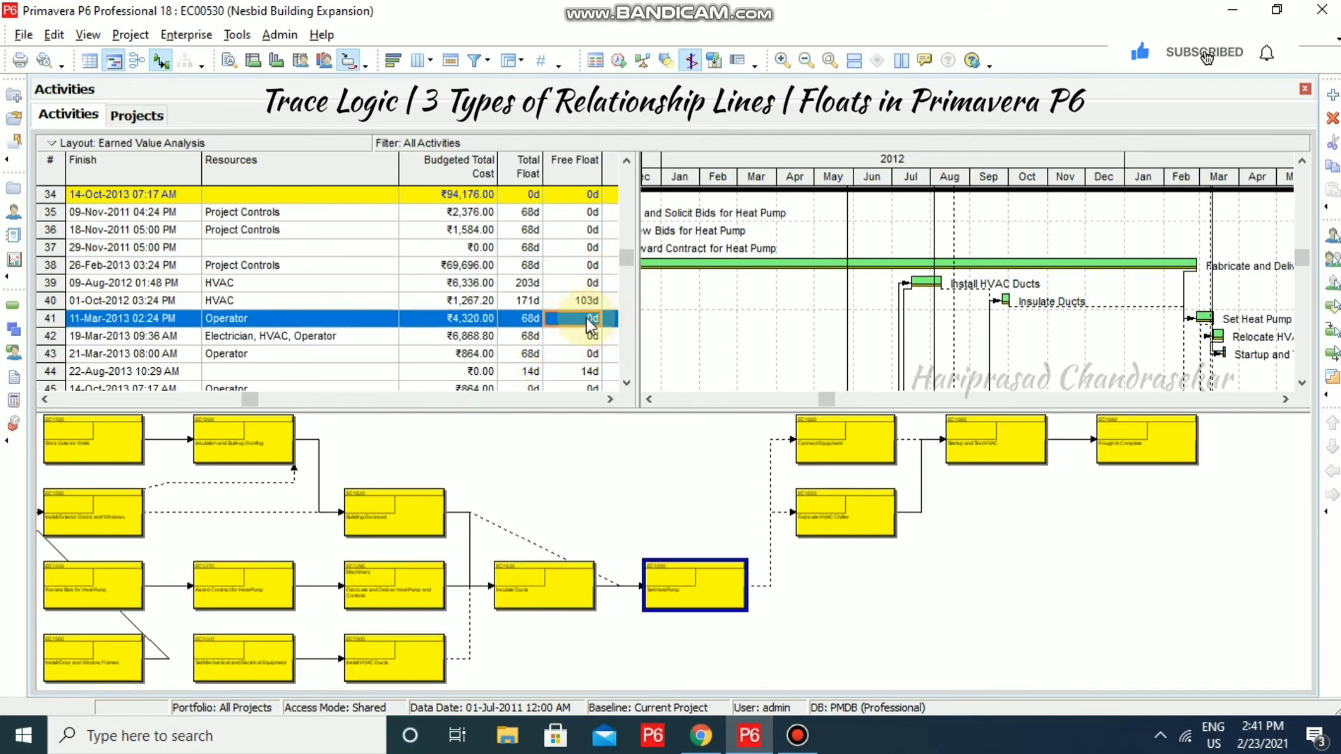
left_click(579, 337)
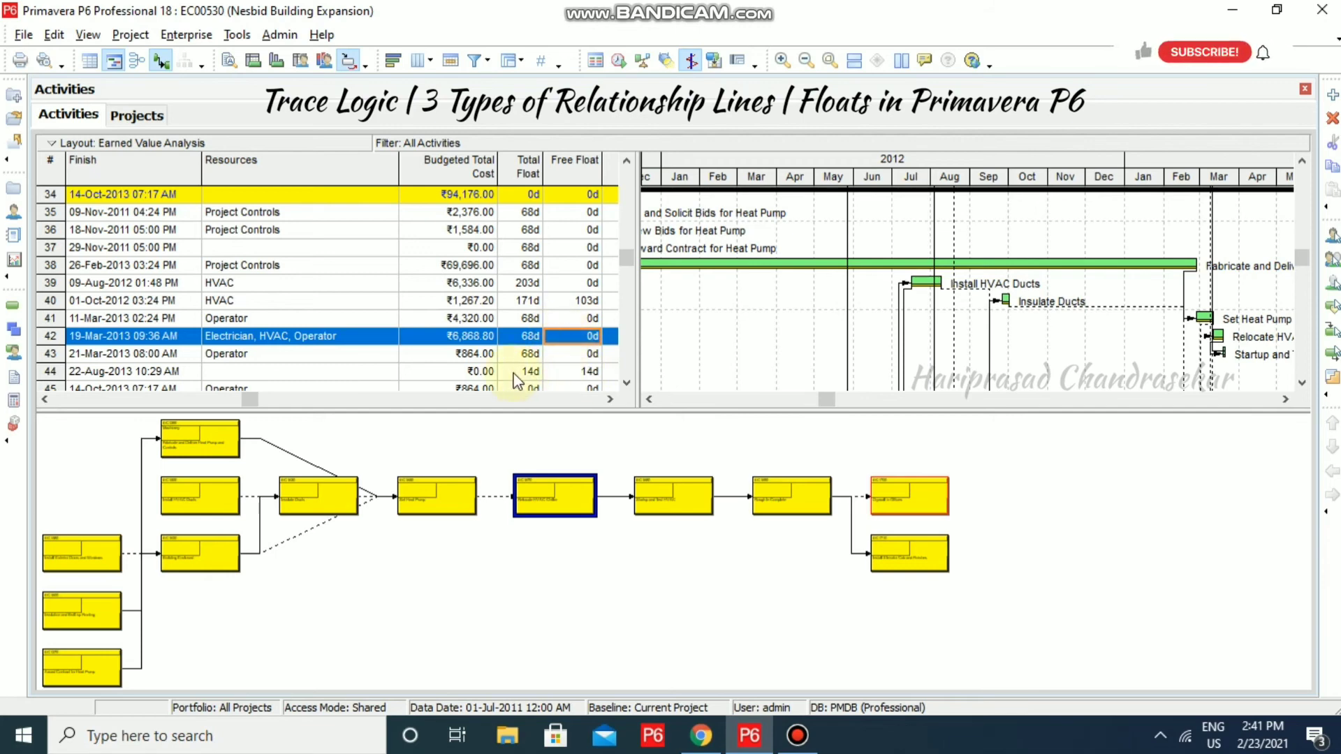
left_click(589, 355)
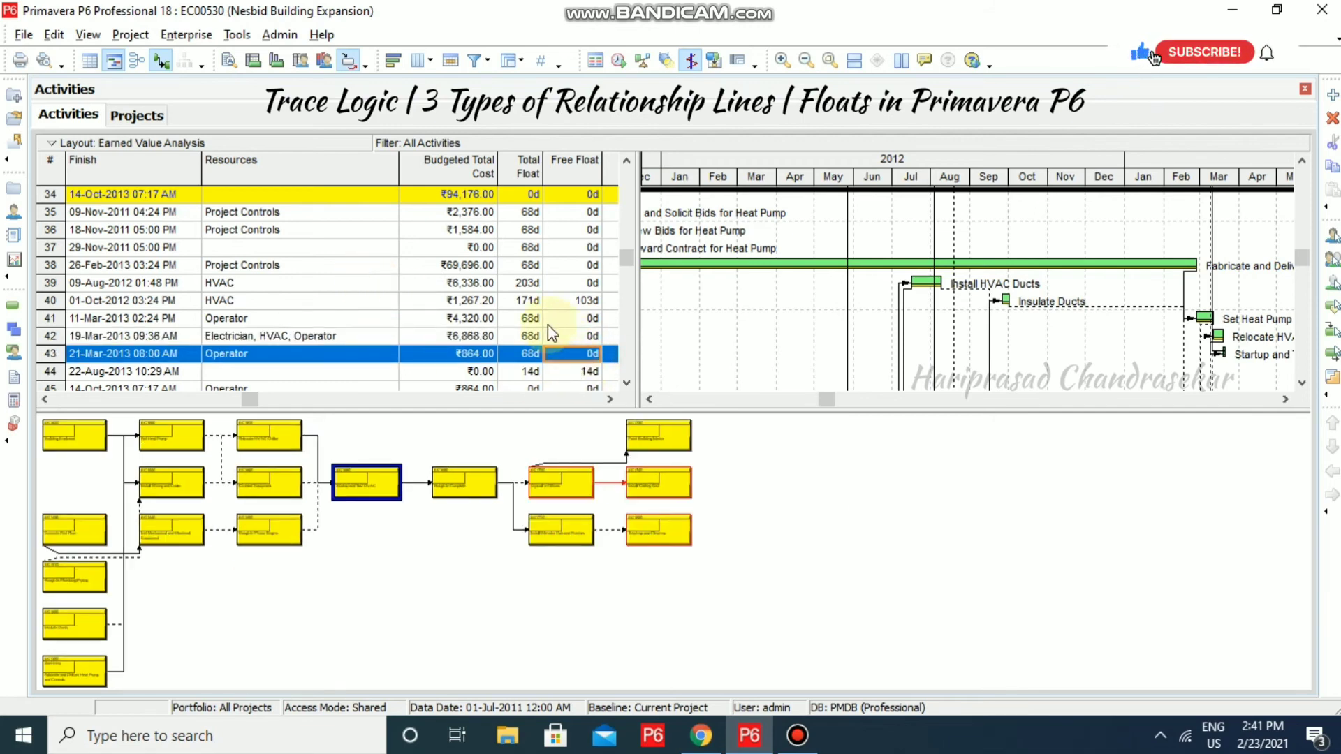
Compare total and free float for the activities finishing 22-Aug-2013 and 14-Oct-2013 and for Set Mechanical and Electrical Equipment, tracing their logic
scroll(546, 321, "down", 1)
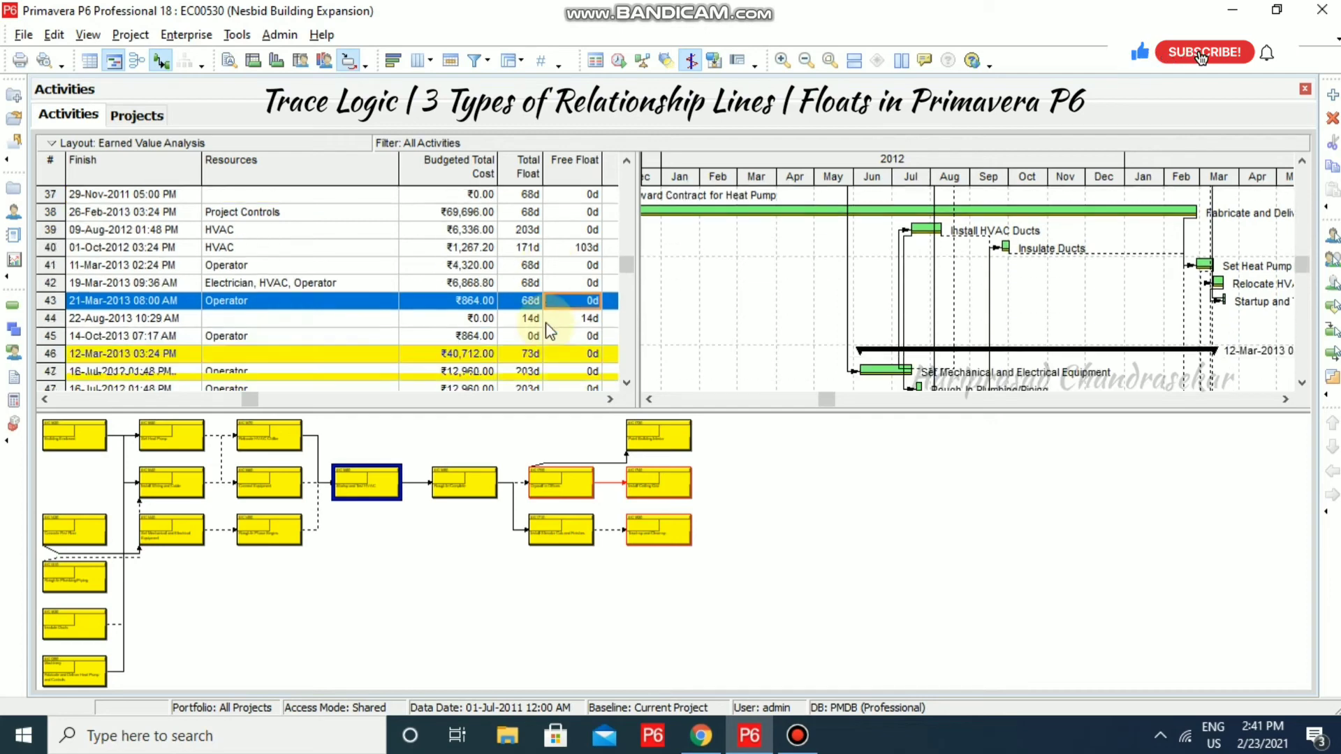
left_click(589, 319)
left_click(578, 337)
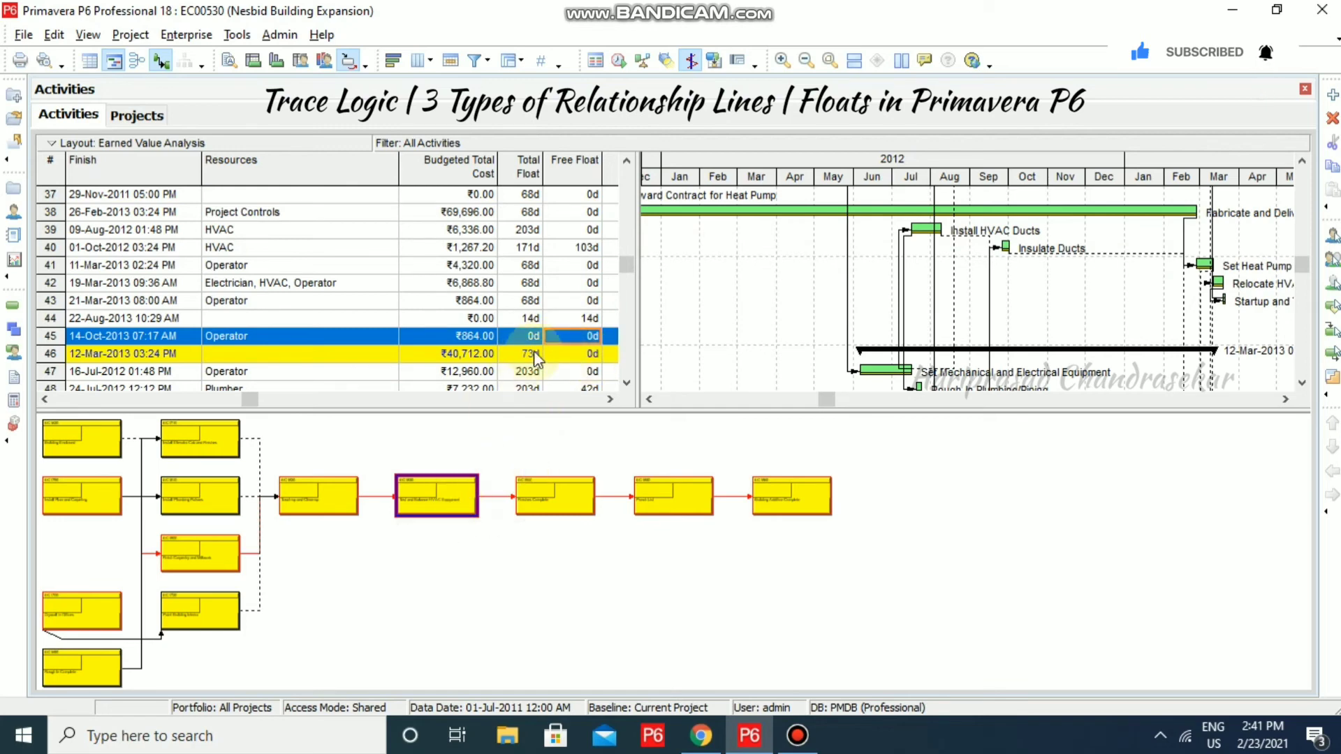
scroll(534, 350, "down", 5)
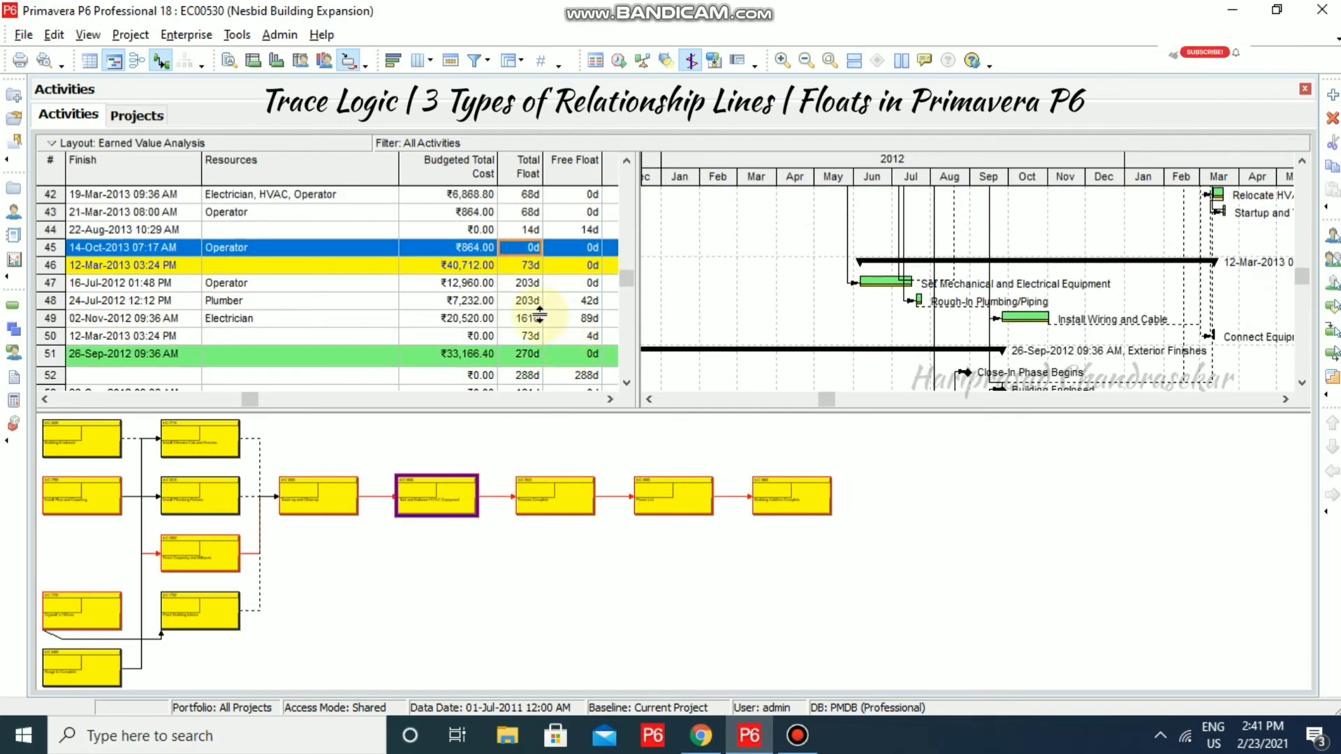
left_click(529, 284)
Check the total float of the band finishing 17-Oct-2013 and trace its Finish Carpenter activities finishing 05-Aug-2013 and 10-Oct-2013
scroll(544, 328, "down", 6)
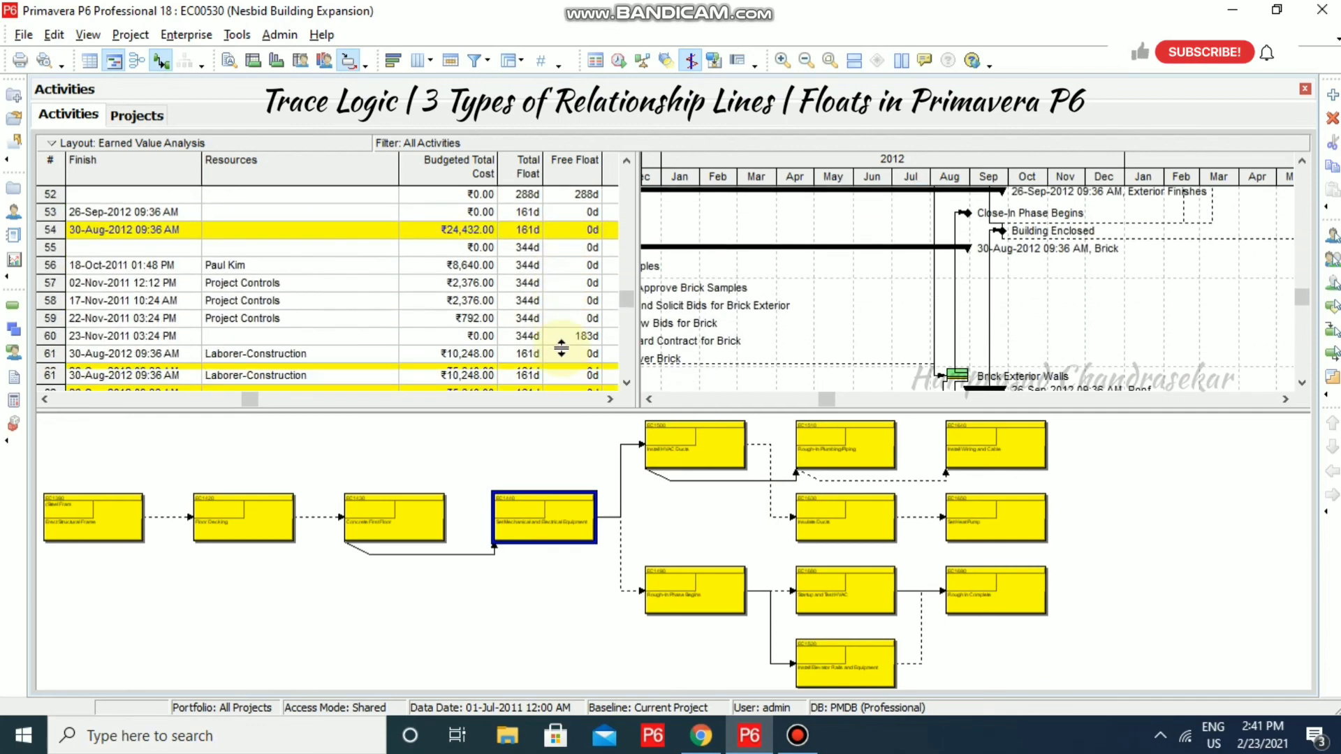
left_click(529, 326)
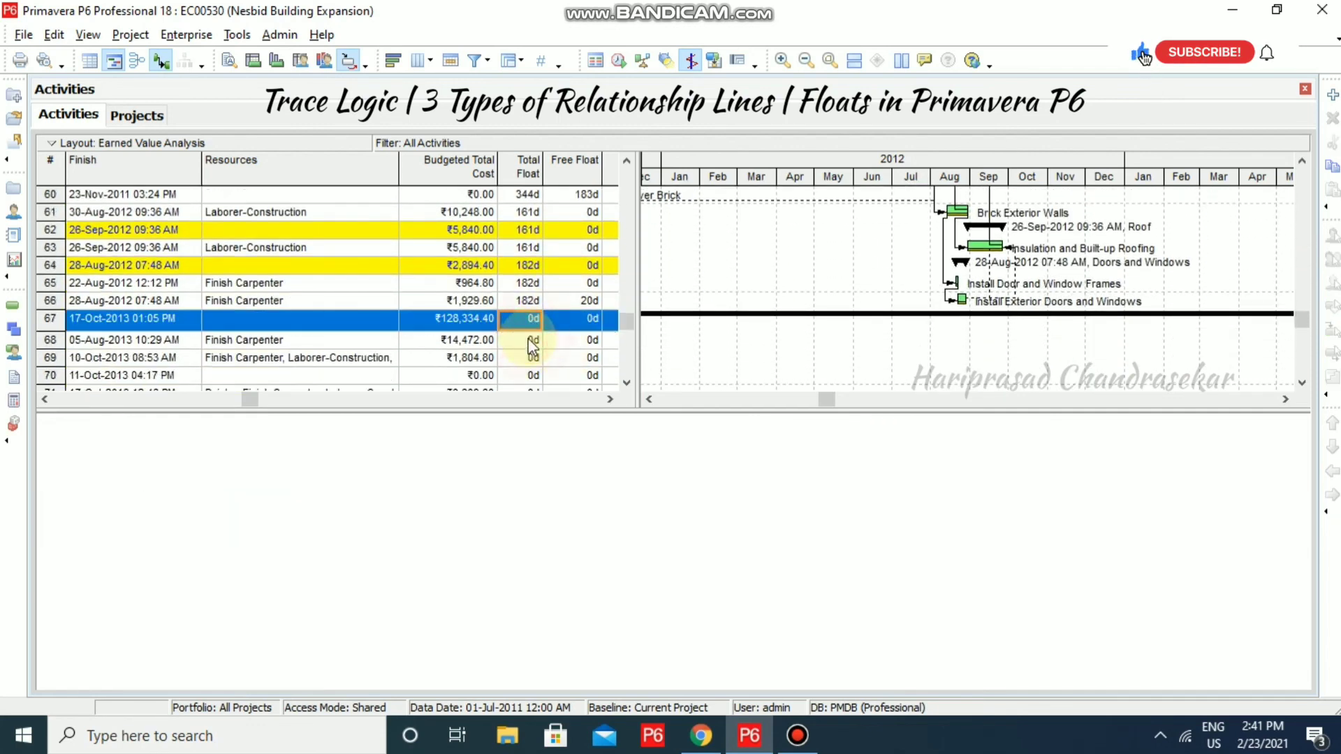
left_click(533, 340)
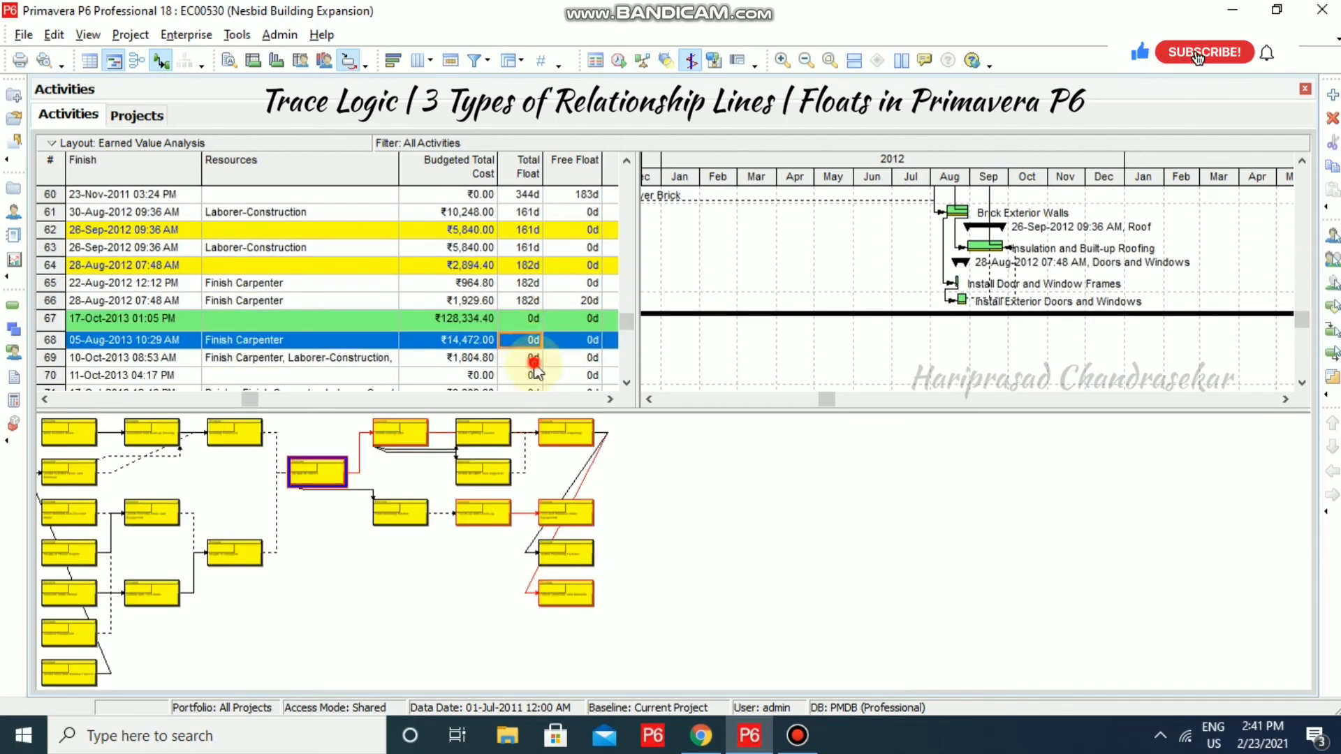
left_click(533, 358)
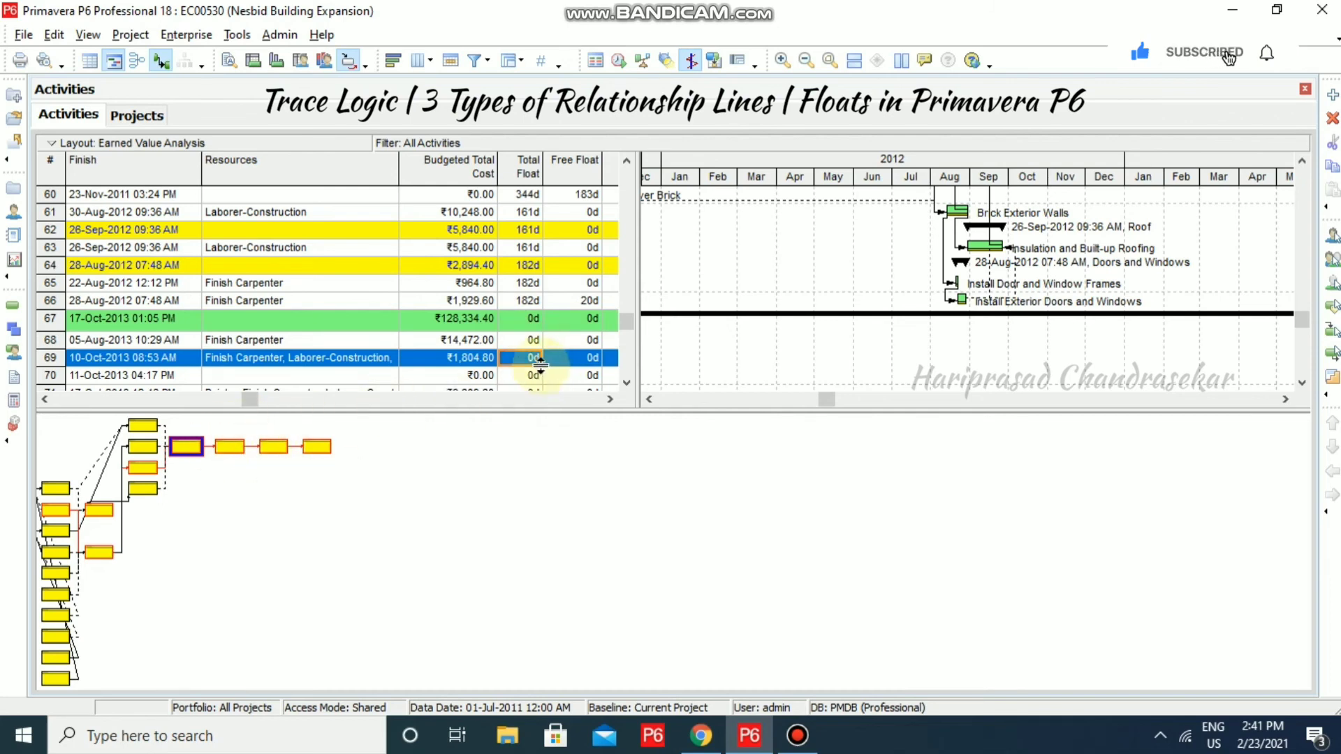